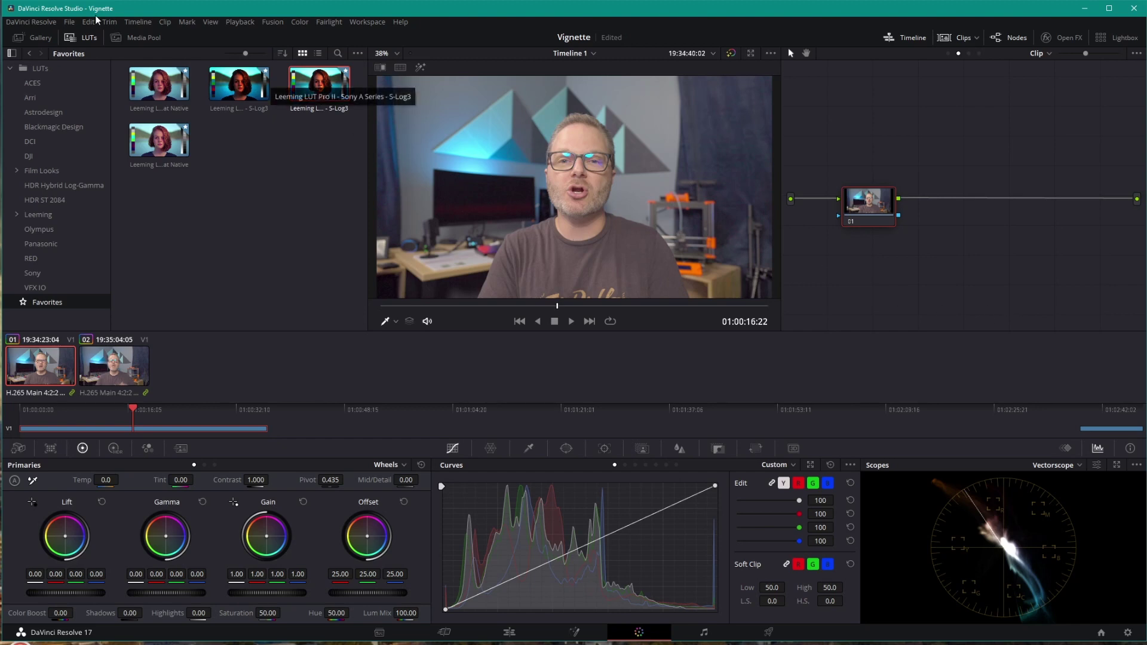
Hide the LUT browser, widen the node editor beside the viewer, and tidy node 01's position.
{"action": "left_click", "coordinate": [83, 37]}
{"action": "mouse_move", "coordinate": [892, 197]}
{"action": "left_mouse_down"}
{"action": "mouse_move", "coordinate": [938, 142]}
{"action": "mouse_move", "coordinate": [900, 181]}
{"action": "left_mouse_up"}
{"action": "left_click_drag", "start_coordinate": [782, 152], "coordinate": [602, 158]}
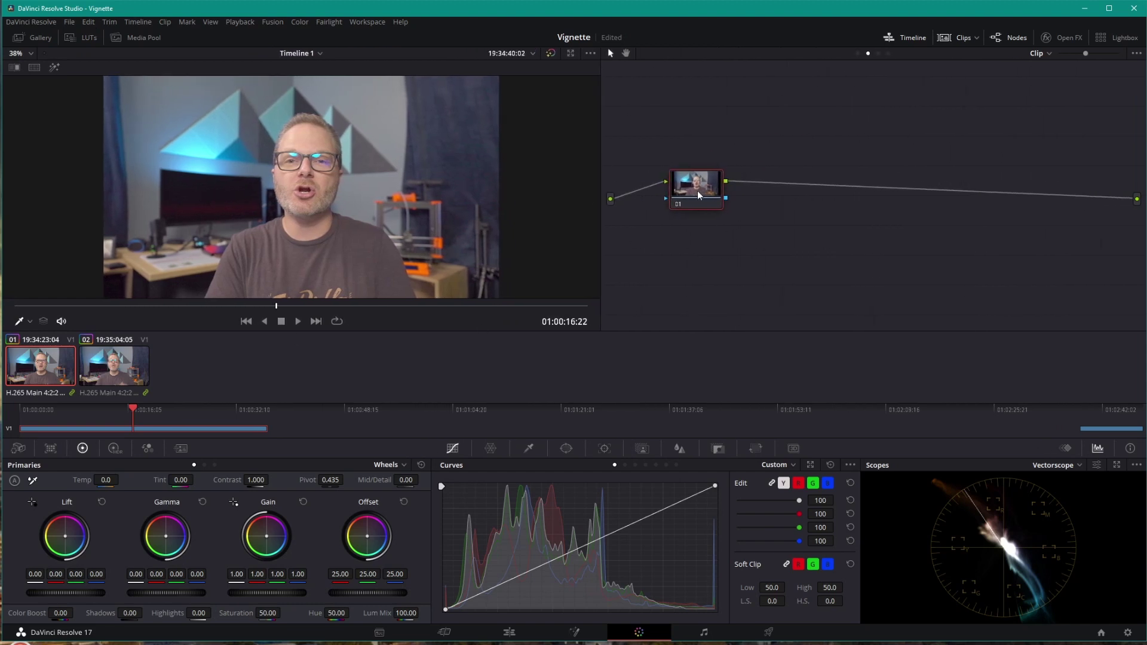
{"action": "left_click_drag", "start_coordinate": [690, 191], "coordinate": [709, 209]}
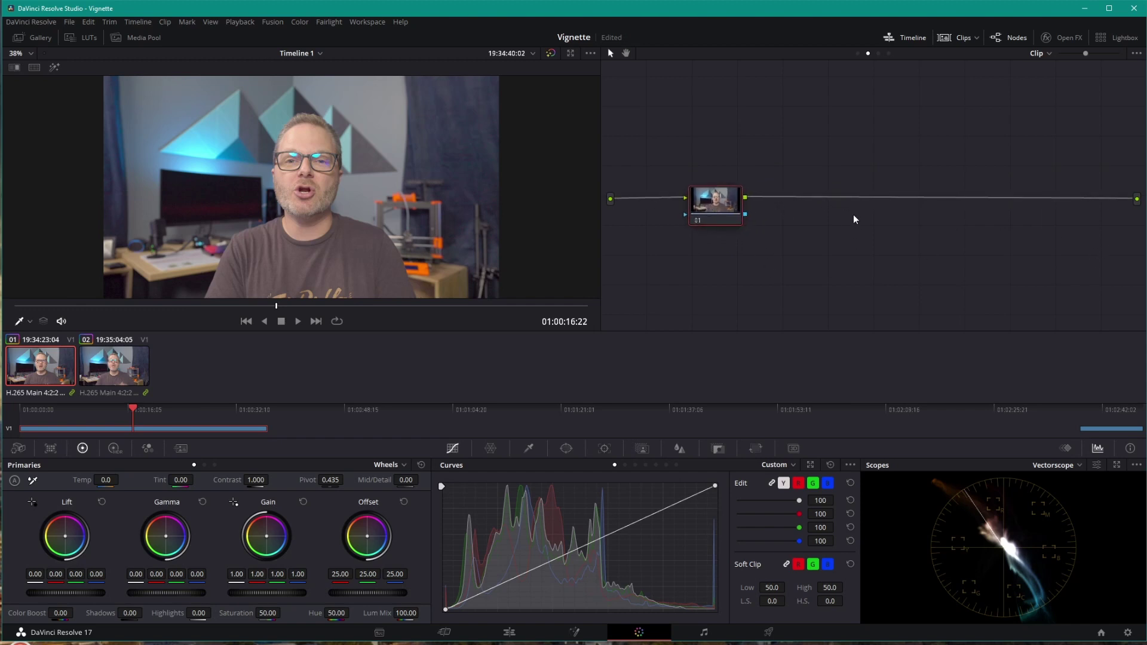
{"action": "left_click_drag", "start_coordinate": [720, 204], "coordinate": [690, 201]}
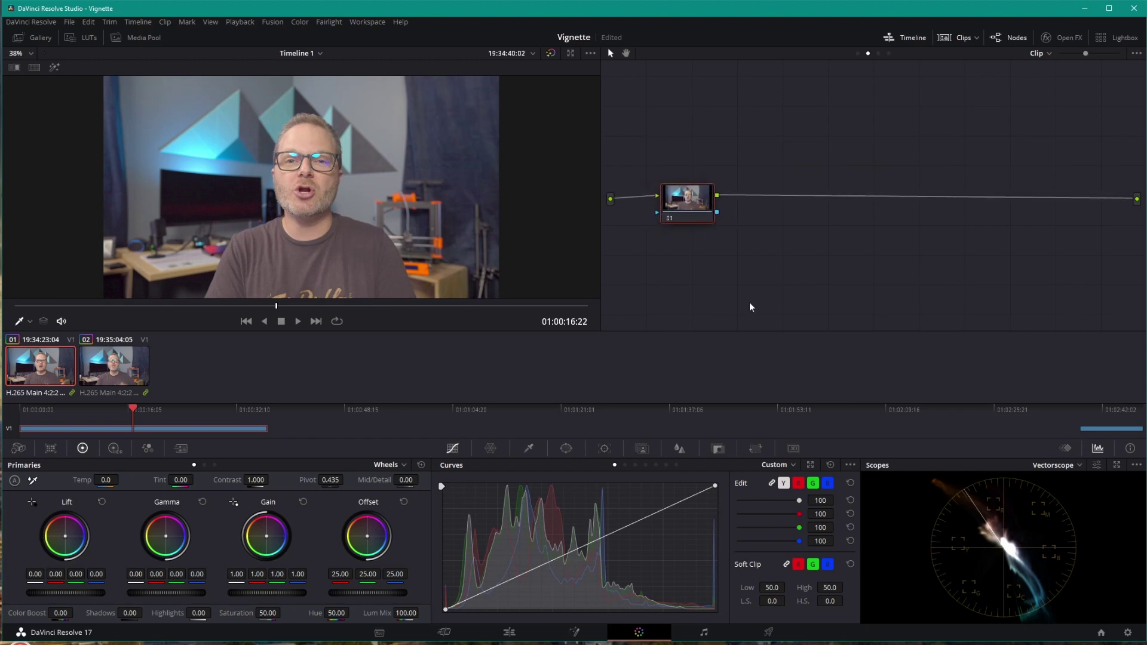
Add a Circle window to node 01, centre it on the presenter's face, and stretch it wide.
{"action": "left_click", "coordinate": [566, 450]}
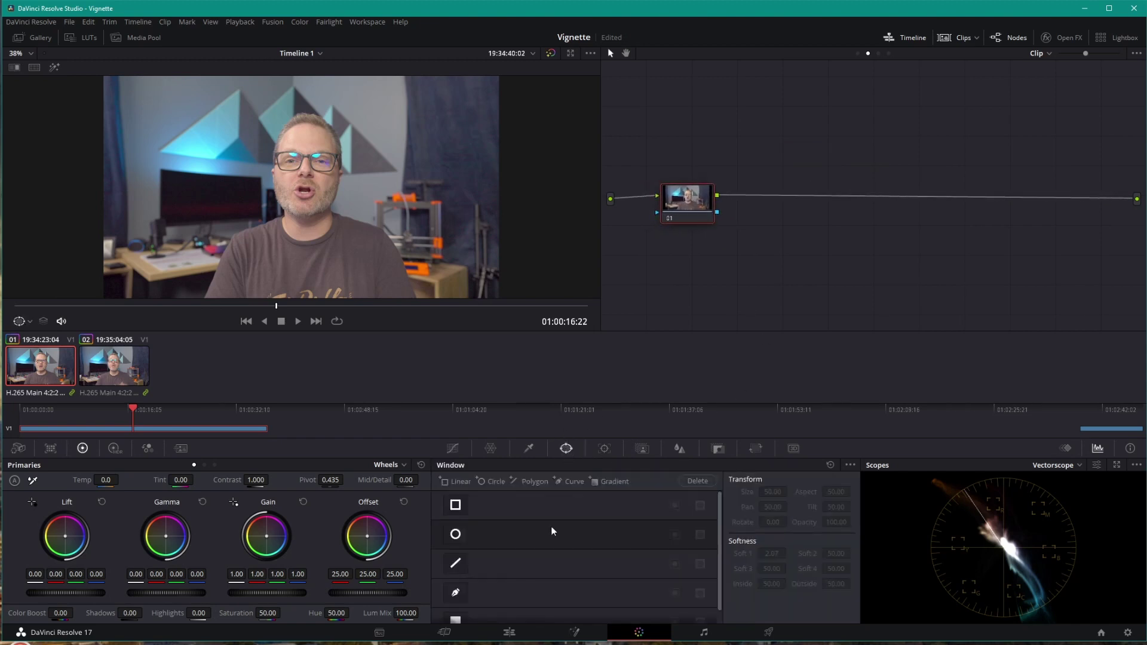
{"action": "left_click", "coordinate": [456, 534]}
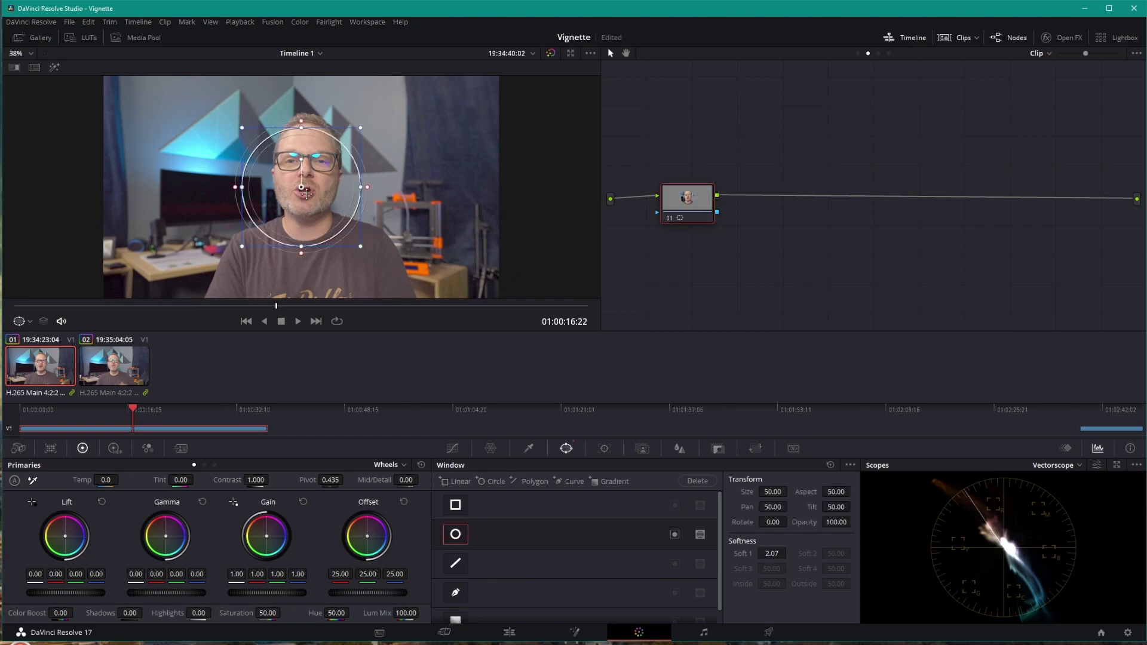
{"action": "left_click_drag", "start_coordinate": [301, 187], "coordinate": [386, 180]}
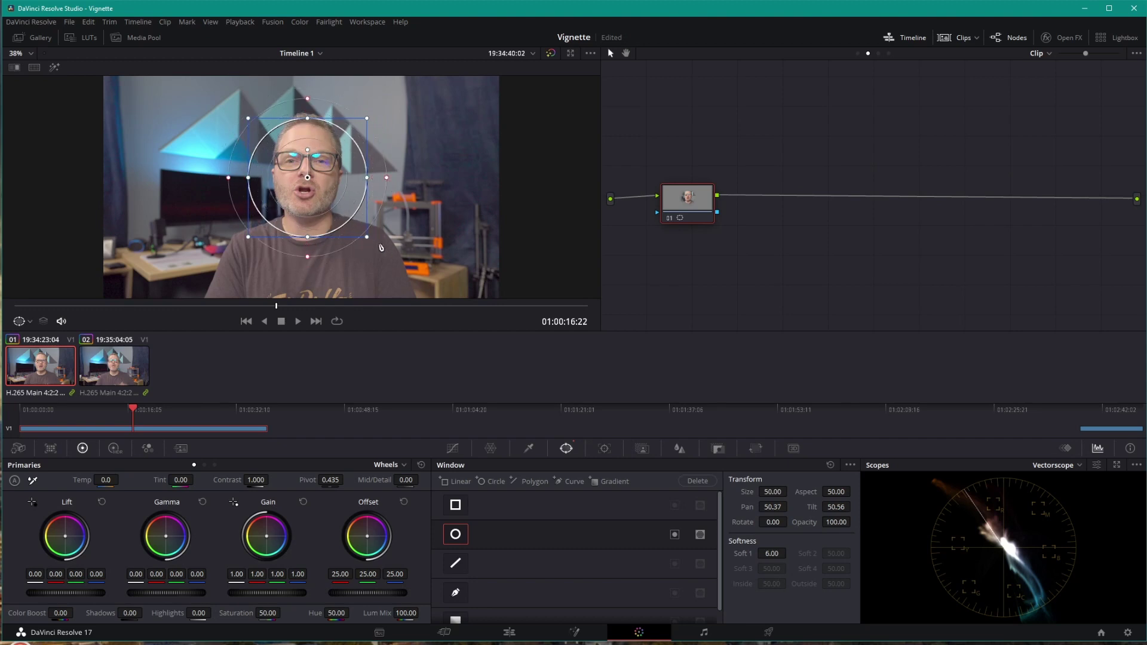
{"action": "left_click_drag", "start_coordinate": [368, 241], "coordinate": [420, 267]}
{"action": "left_click_drag", "start_coordinate": [406, 179], "coordinate": [515, 179]}
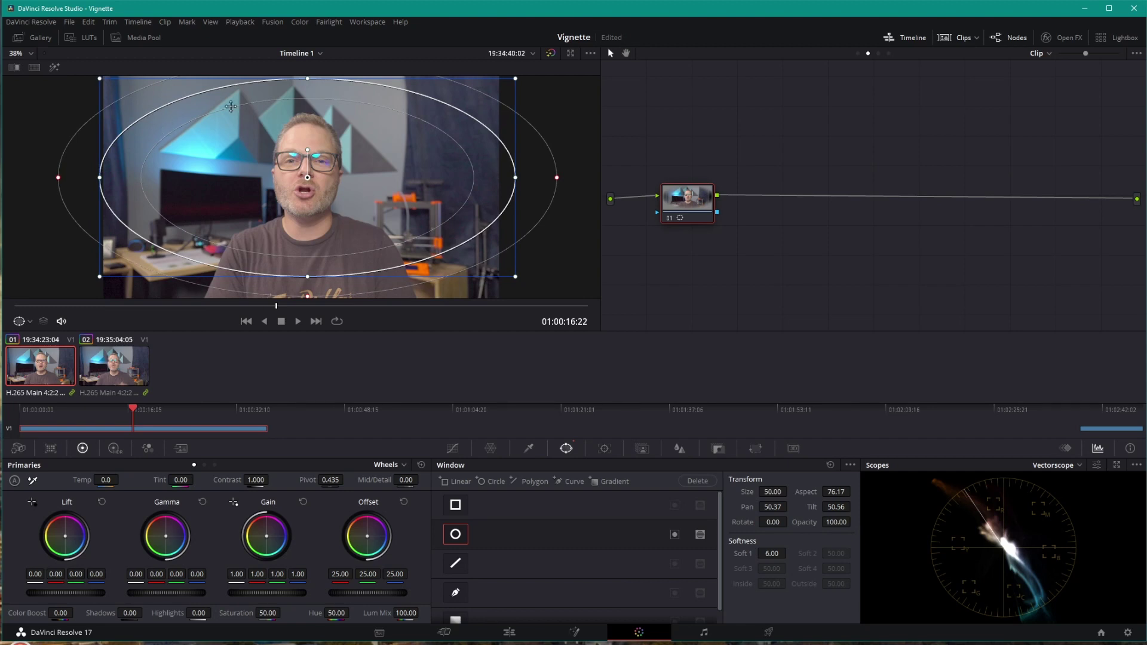
Refine the oval to size 52.67, aspect 71.07, softness 4.40, then save the project.
{"action": "left_click_drag", "start_coordinate": [555, 179], "coordinate": [547, 180]}
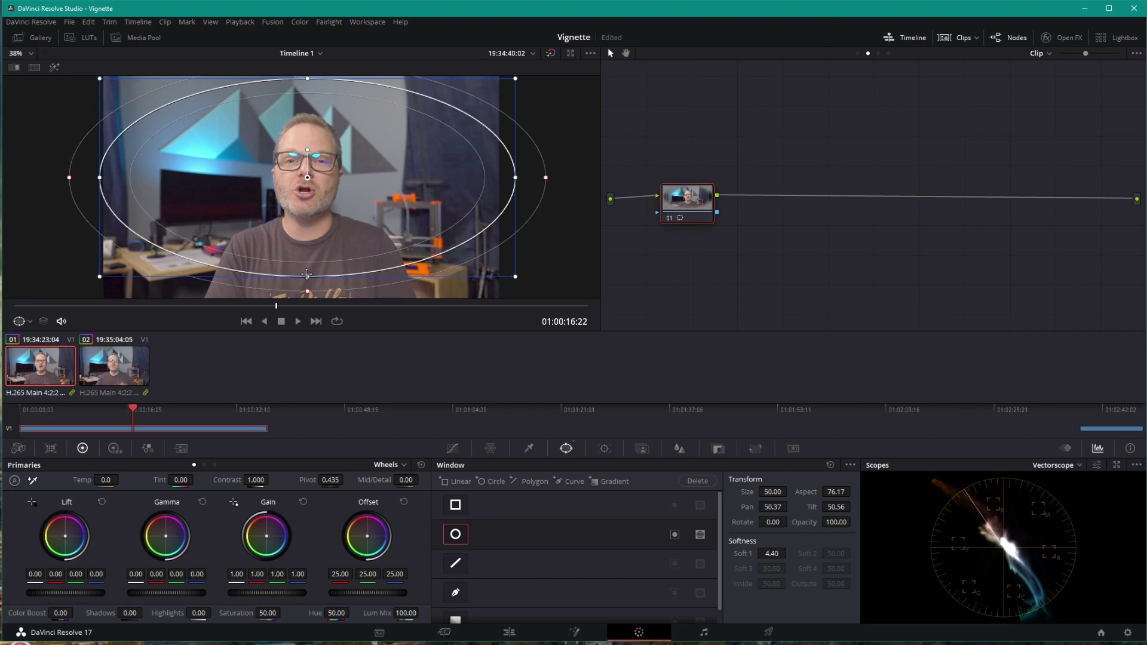
{"action": "left_click_drag", "start_coordinate": [307, 276], "coordinate": [305, 303]}
{"action": "scroll", "coordinate": [403, 183], "scroll_direction": "down", "scroll_amount": 5}
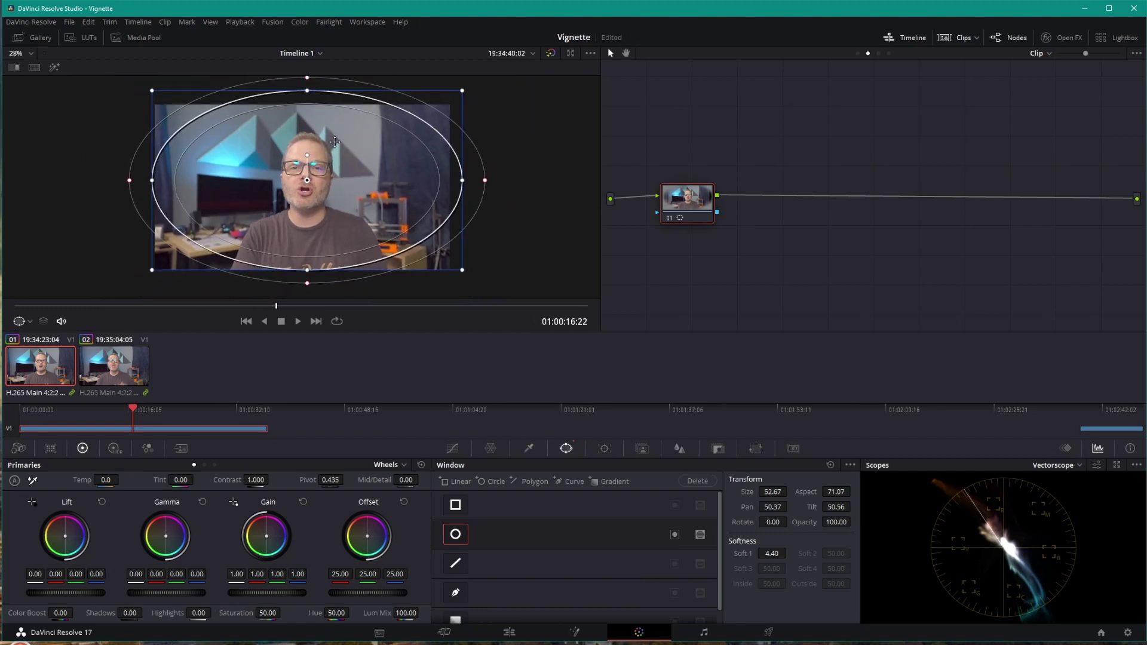
{"action": "scroll", "coordinate": [338, 173], "scroll_direction": "down", "scroll_amount": 2}
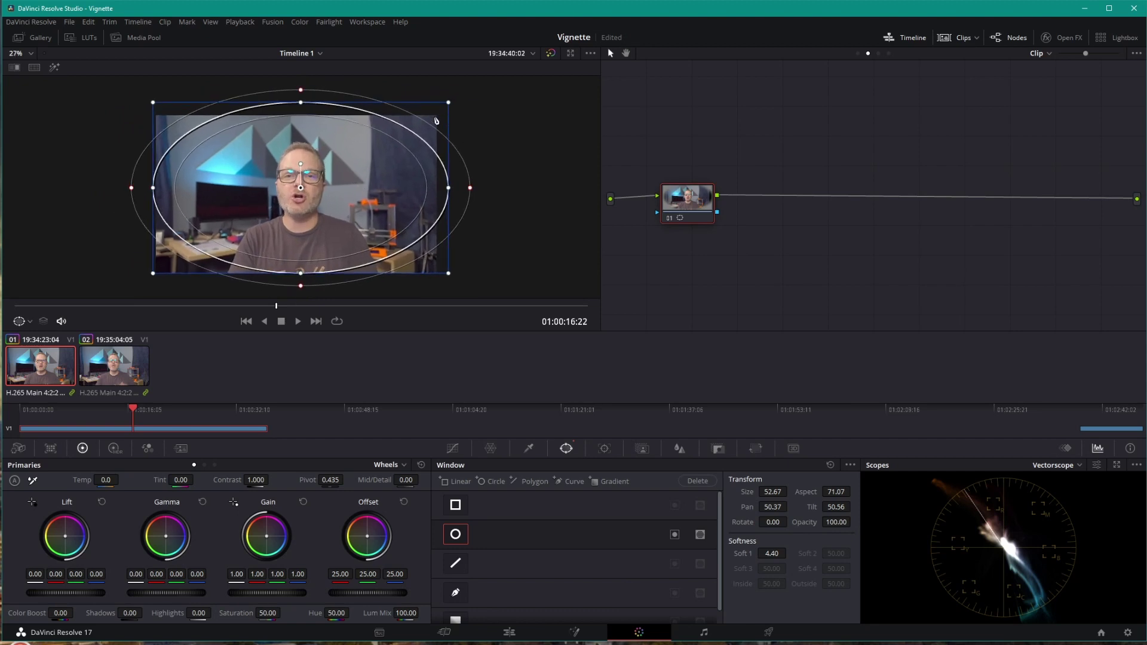
{"action": "key", "text": "ctrl+s"}
Nudge the oval slightly up, reset node 01's trial Offset change, and invert the window.
{"action": "left_click_drag", "start_coordinate": [302, 199], "coordinate": [302, 186]}
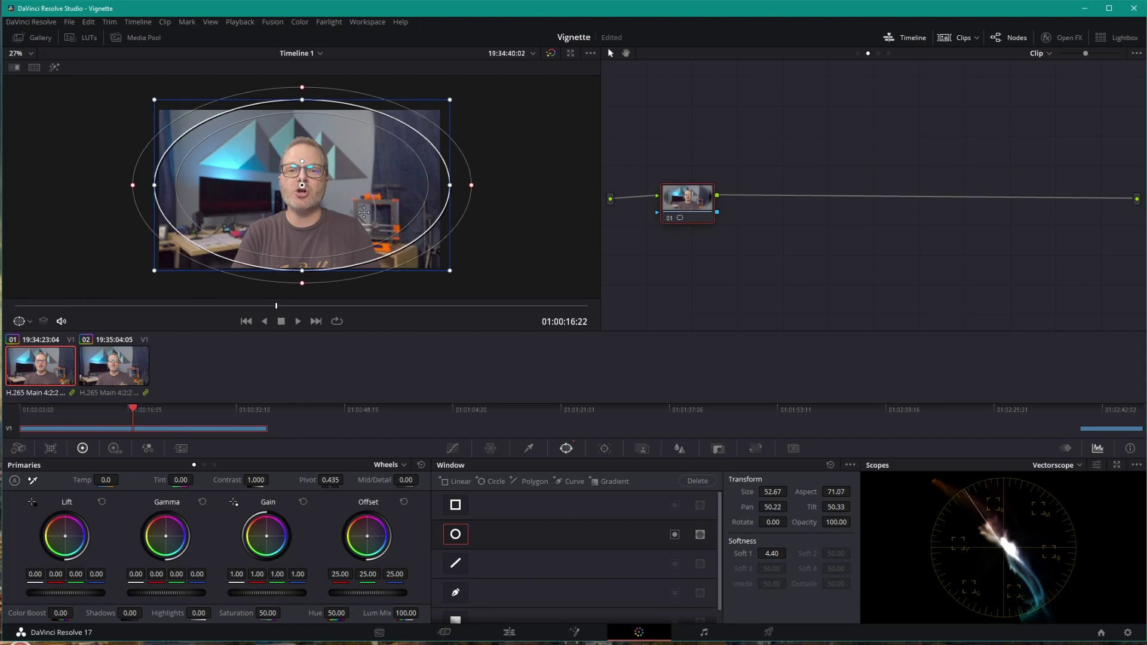
{"action": "mouse_move", "coordinate": [674, 201]}
{"action": "left_mouse_down"}
{"action": "mouse_move", "coordinate": [695, 200]}
{"action": "mouse_move", "coordinate": [670, 197]}
{"action": "left_mouse_up"}
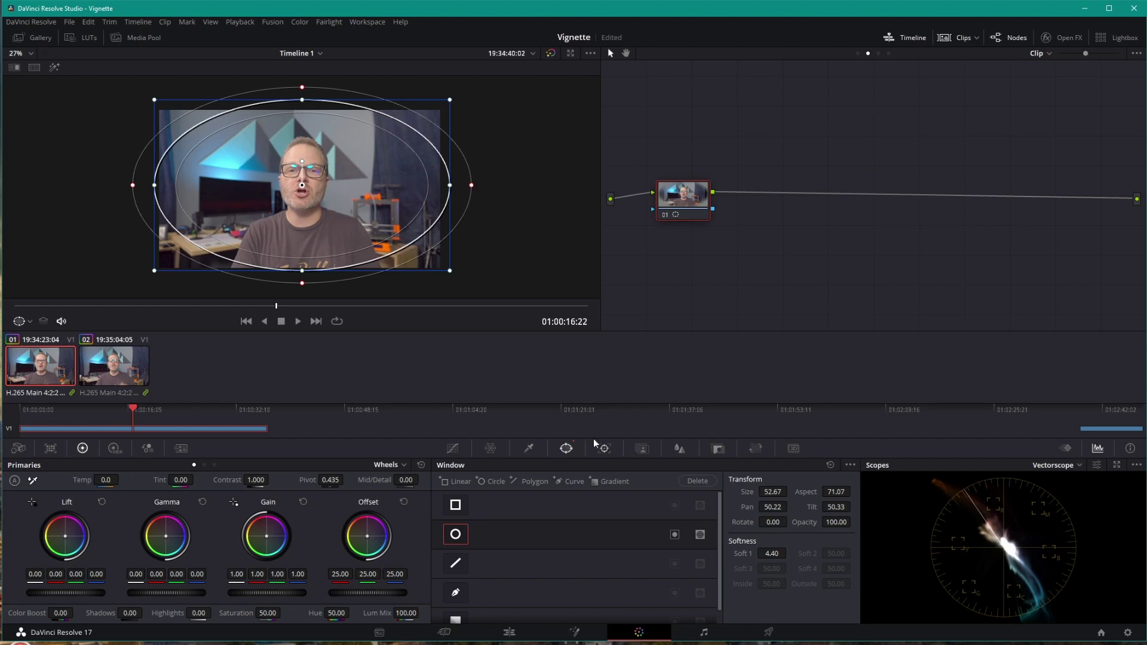
{"action": "mouse_move", "coordinate": [384, 595]}
{"action": "left_mouse_down"}
{"action": "mouse_move", "coordinate": [347, 595]}
{"action": "mouse_move", "coordinate": [385, 595]}
{"action": "left_mouse_up"}
{"action": "mouse_move", "coordinate": [385, 595]}
{"action": "left_mouse_down"}
{"action": "mouse_move", "coordinate": [353, 595]}
{"action": "mouse_move", "coordinate": [404, 595]}
{"action": "mouse_move", "coordinate": [364, 595]}
{"action": "mouse_move", "coordinate": [377, 595]}
{"action": "left_mouse_up"}
{"action": "left_click", "coordinate": [405, 505]}
{"action": "left_click", "coordinate": [675, 535]}
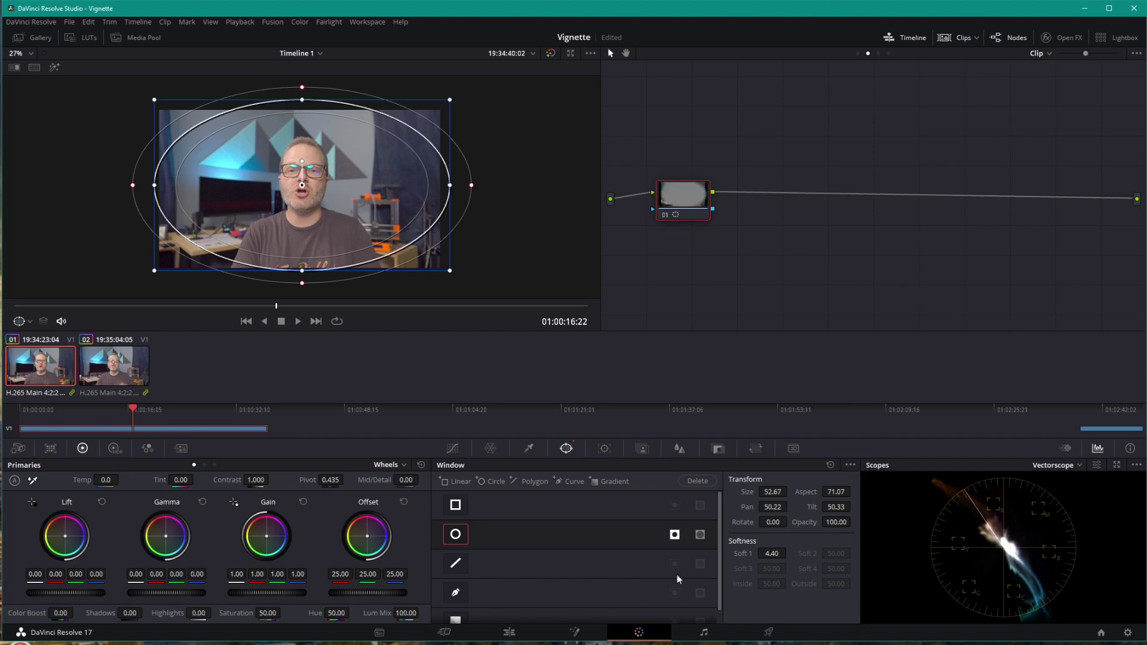
Check the inverted oval in Highlight mode, then add serial node 02 after node 01.
{"action": "left_click", "coordinate": [55, 68]}
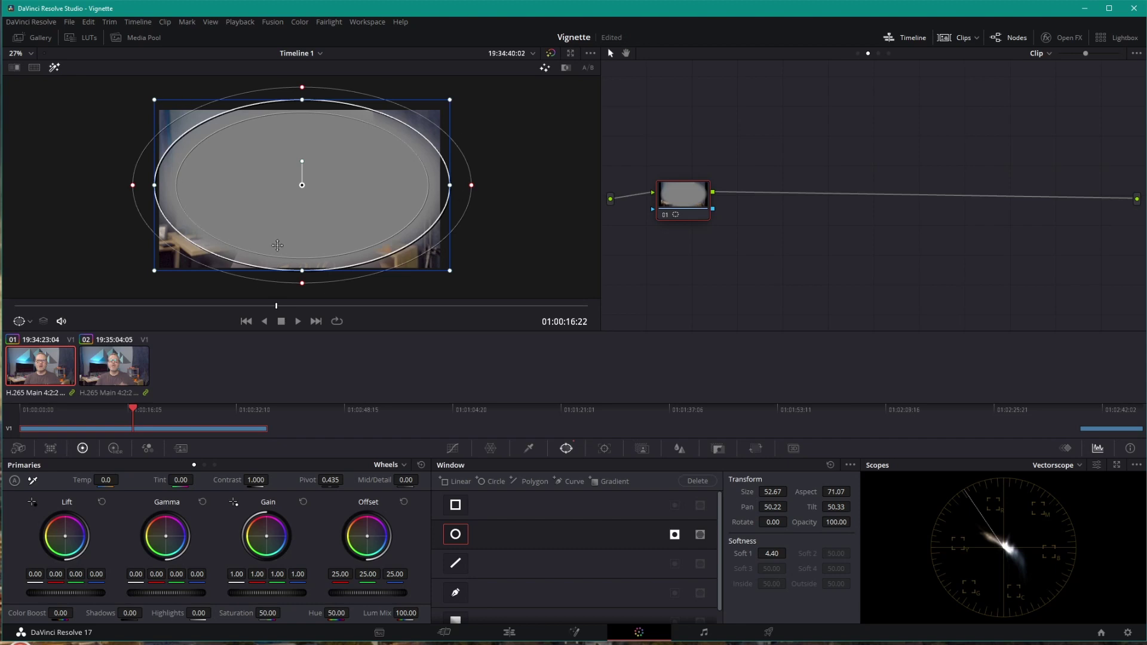
{"action": "left_click", "coordinate": [54, 67]}
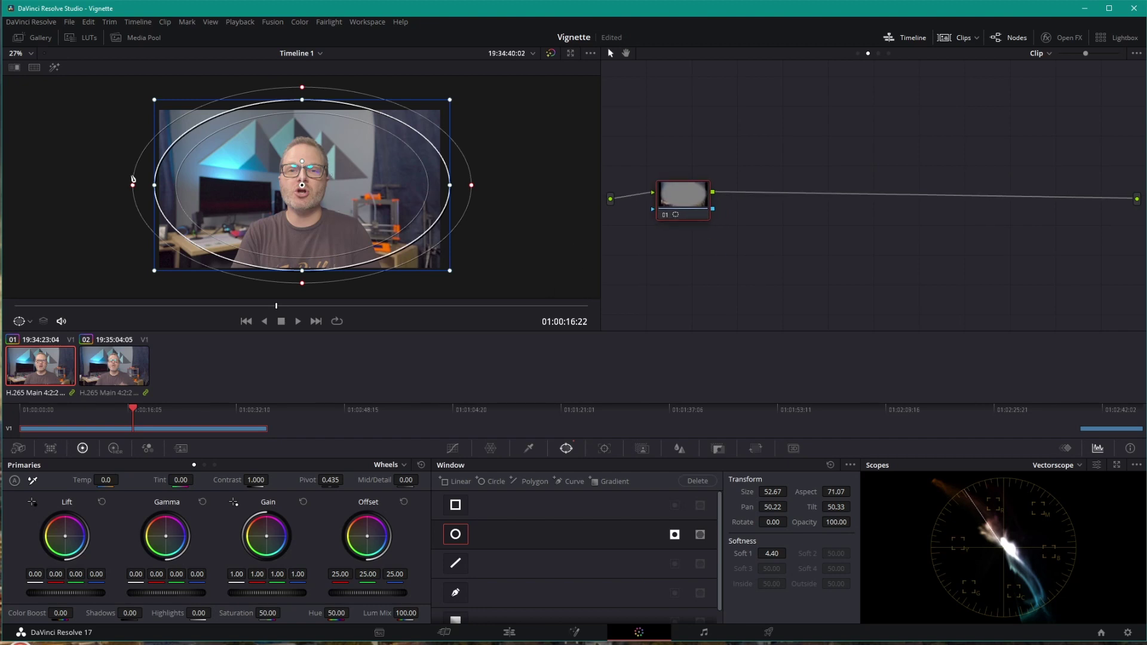
{"action": "mouse_move", "coordinate": [682, 200]}
{"action": "left_mouse_down"}
{"action": "mouse_move", "coordinate": [707, 177]}
{"action": "mouse_move", "coordinate": [655, 191]}
{"action": "mouse_move", "coordinate": [688, 211]}
{"action": "left_mouse_up"}
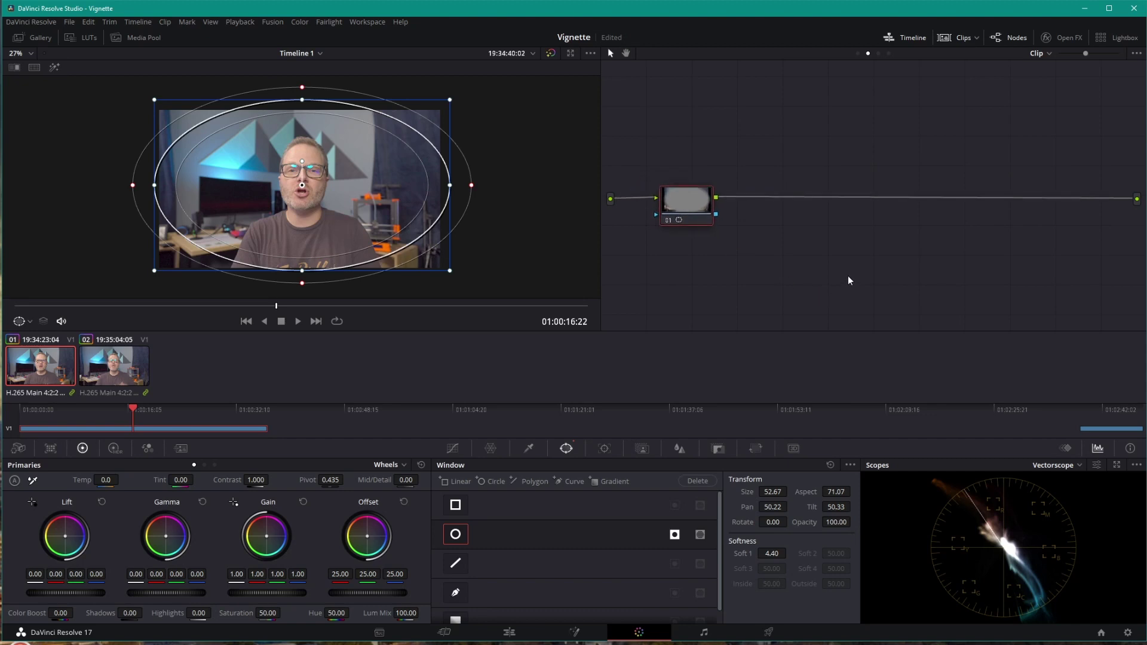
{"action": "key", "text": "alt+s"}
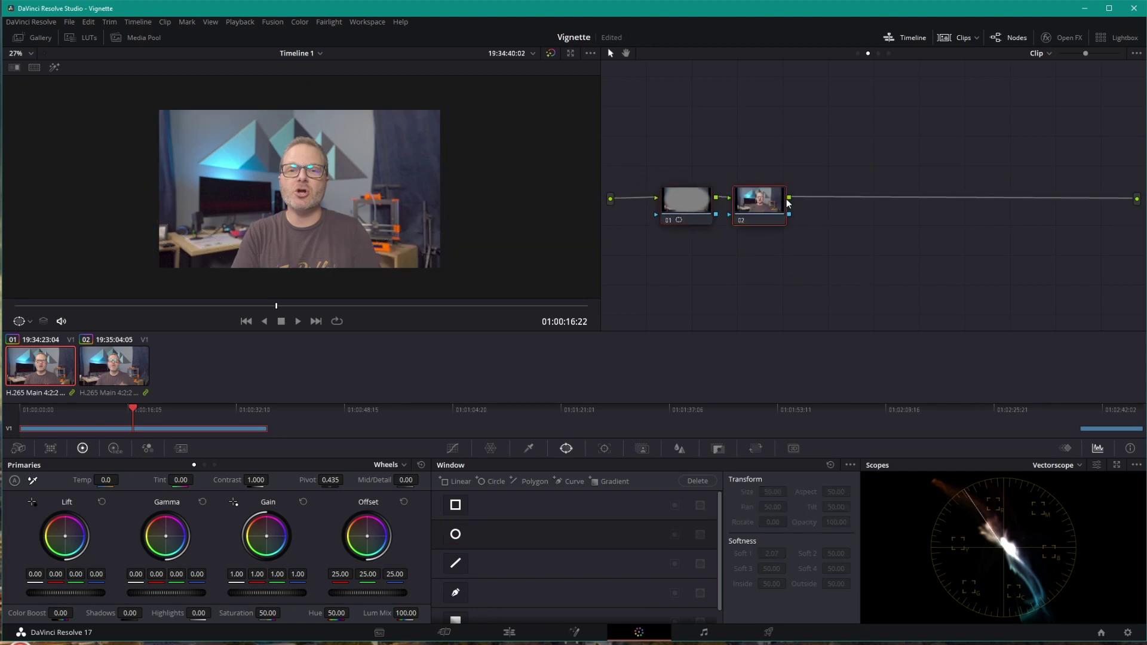
Connect node 01's key output to node 02's key input.
{"action": "left_click_drag", "start_coordinate": [755, 207], "coordinate": [767, 206]}
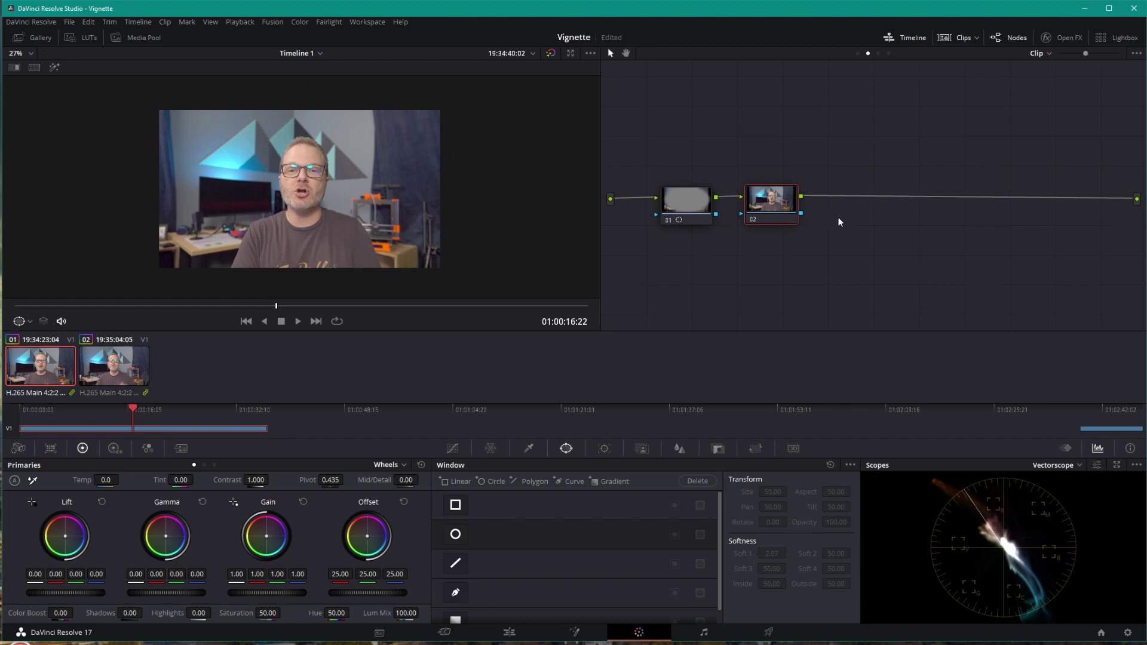
{"action": "left_click_drag", "start_coordinate": [779, 209], "coordinate": [770, 209]}
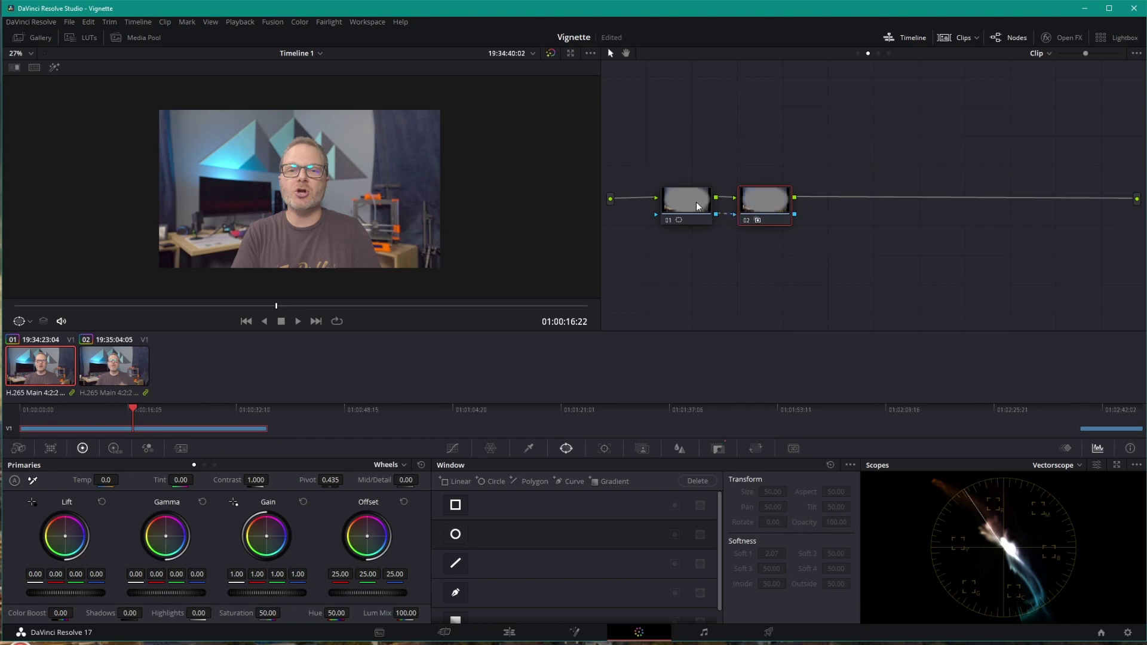
{"action": "left_click_drag", "start_coordinate": [740, 213], "coordinate": [751, 212]}
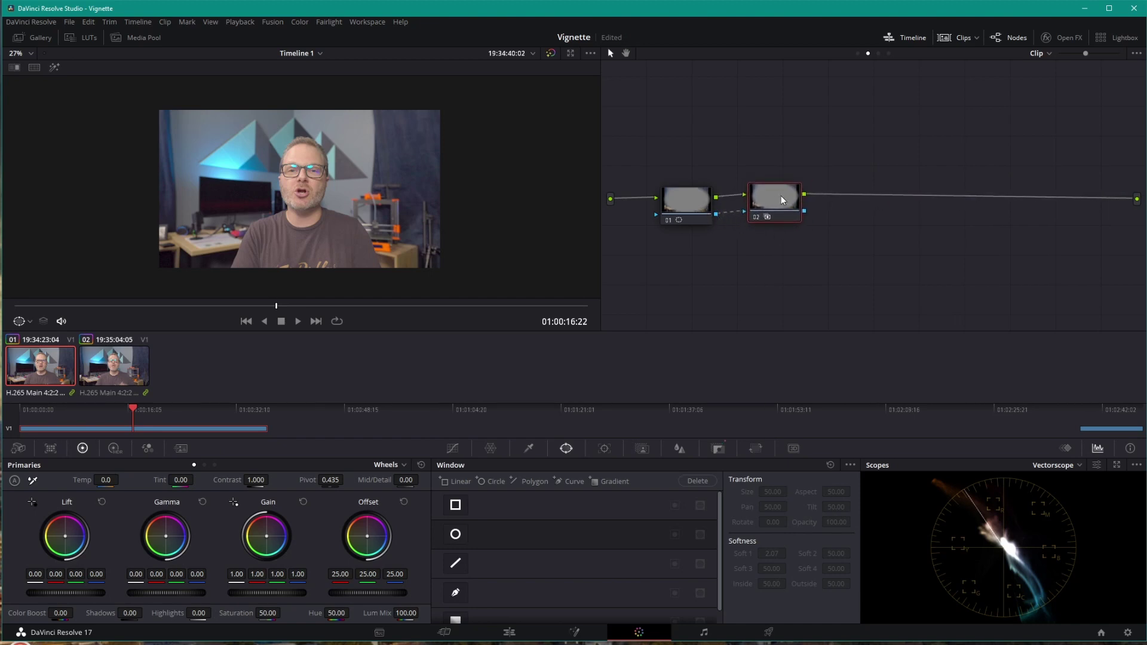
{"action": "left_click", "coordinate": [691, 201]}
{"action": "key", "text": "alt+c"}
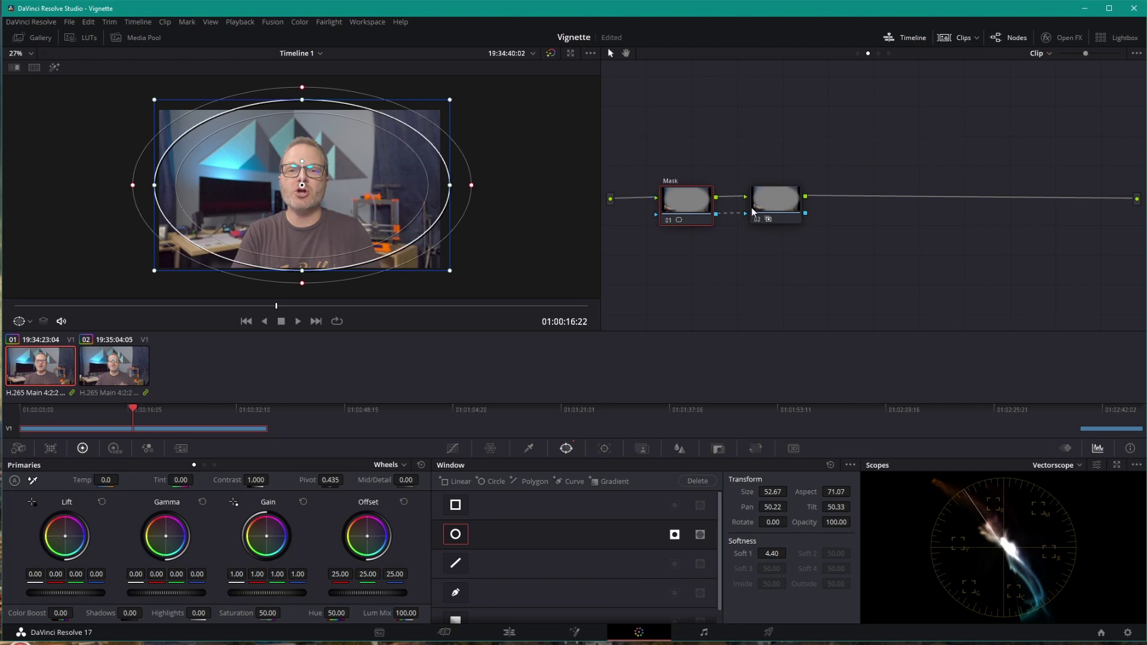
Label the nodes 'Mask' and 'vig' and toggle the Highlight preview.
{"action": "right_click", "coordinate": [771, 201]}
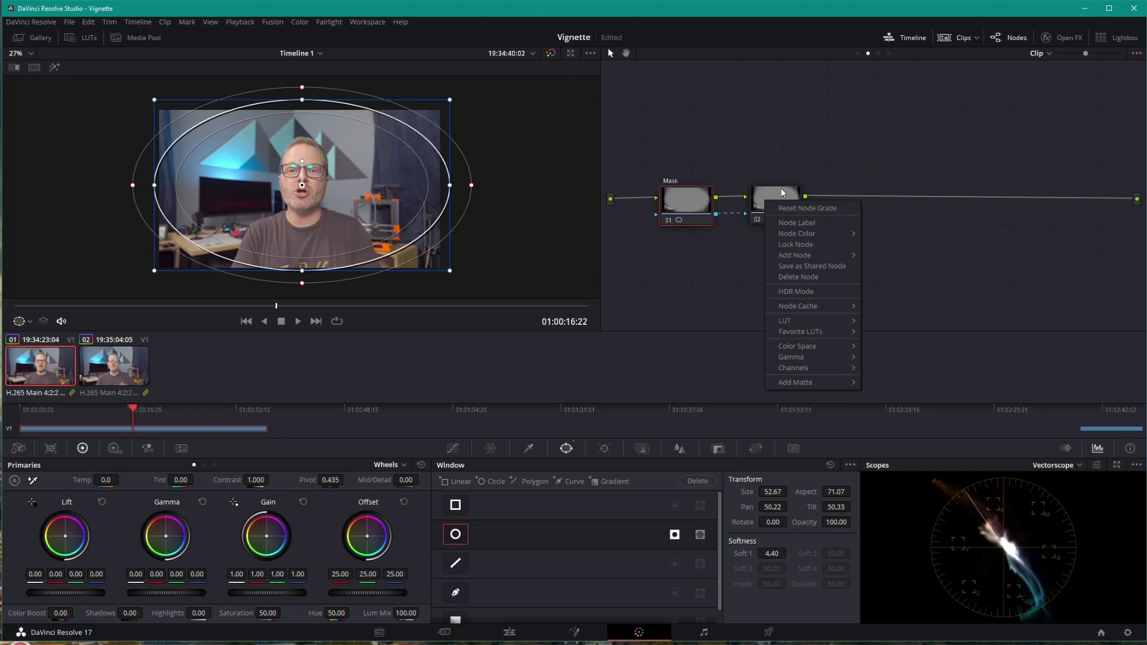
{"action": "left_click", "coordinate": [782, 193]}
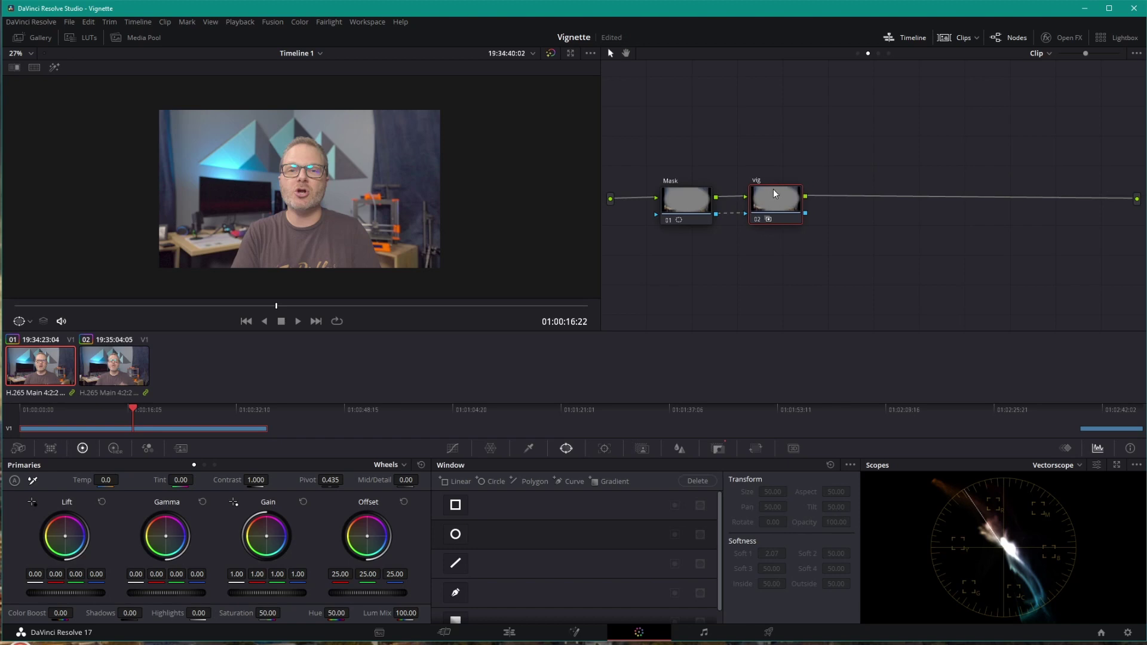
{"action": "left_click", "coordinate": [55, 67]}
Lower the vig node's Offset to about -12.95 to darken outside the oval.
{"action": "left_click", "coordinate": [55, 67]}
{"action": "left_click", "coordinate": [56, 67]}
{"action": "mouse_move", "coordinate": [368, 593]}
{"action": "left_mouse_down"}
{"action": "mouse_move", "coordinate": [314, 593]}
{"action": "mouse_move", "coordinate": [394, 593]}
{"action": "mouse_move", "coordinate": [349, 598]}
{"action": "left_mouse_up"}
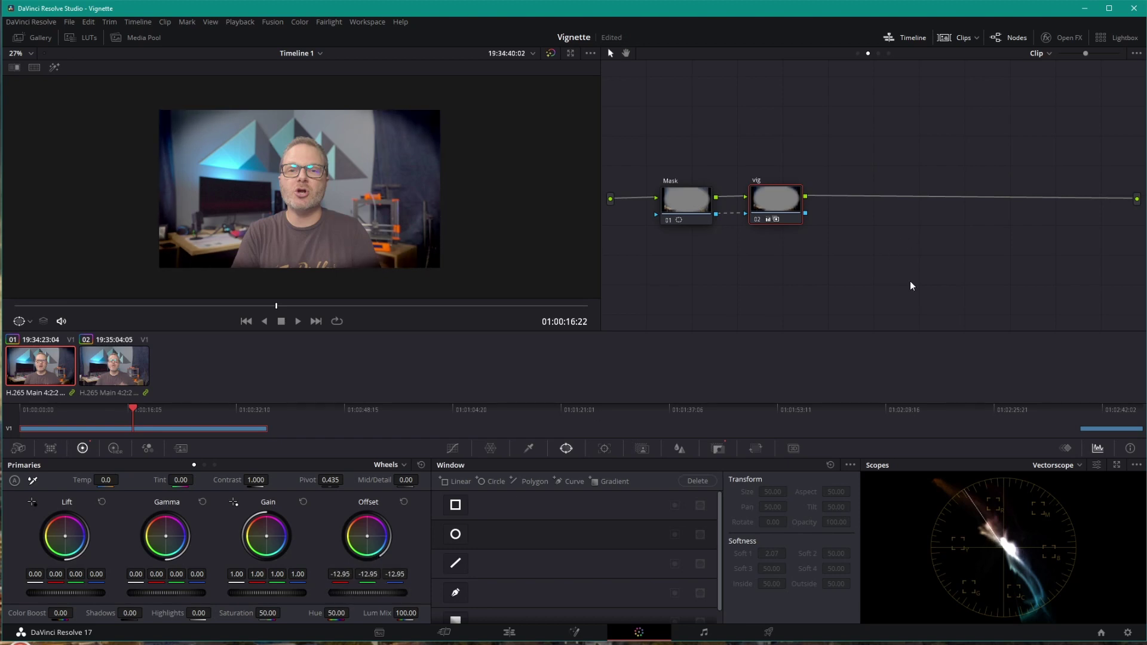
{"action": "left_click", "coordinate": [687, 199]}
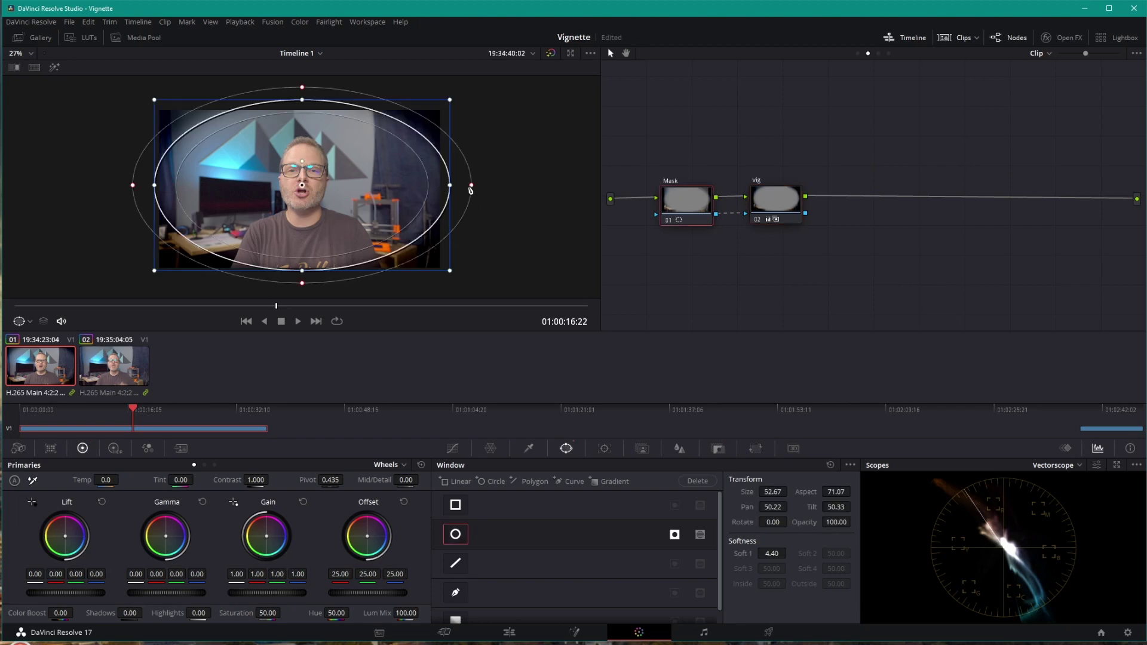
Reshape the Mask oval to a smaller, wider ellipse of size 50.67 and aspect 73.37.
{"action": "left_click_drag", "start_coordinate": [471, 189], "coordinate": [500, 186]}
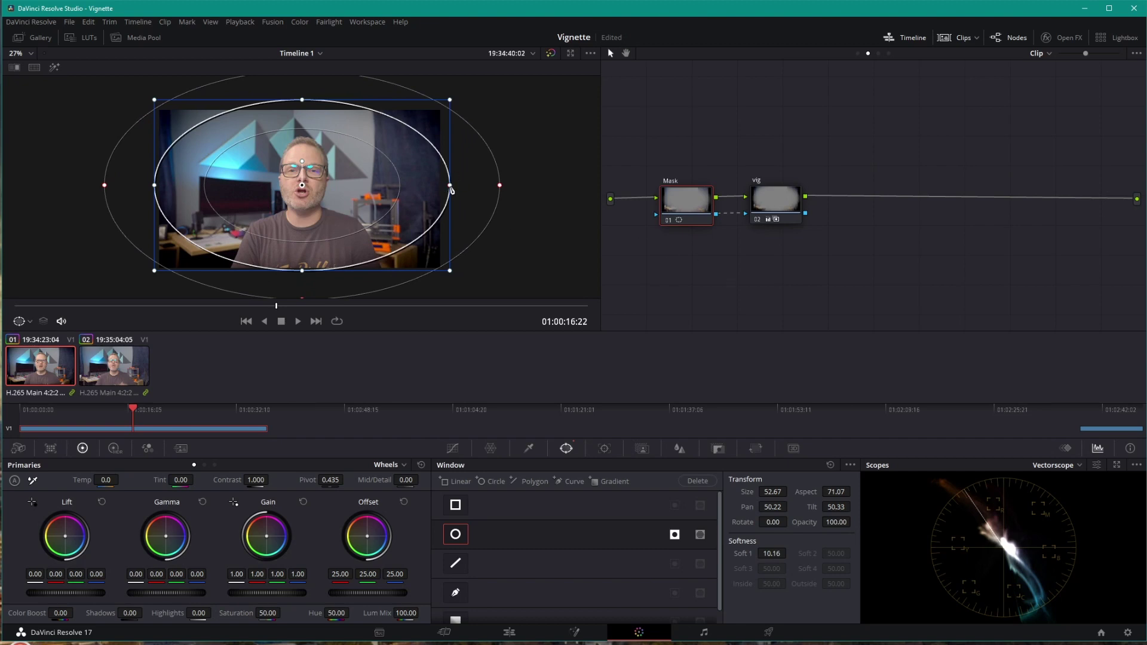
{"action": "left_click_drag", "start_coordinate": [451, 190], "coordinate": [443, 189]}
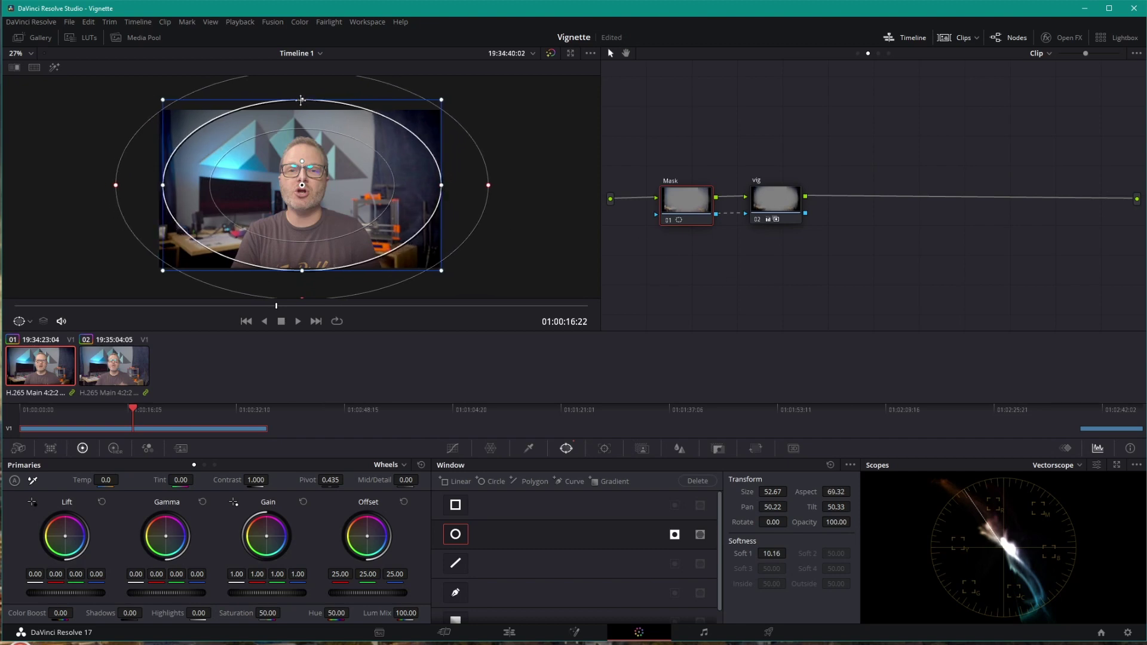
{"action": "left_click_drag", "start_coordinate": [303, 101], "coordinate": [302, 111]}
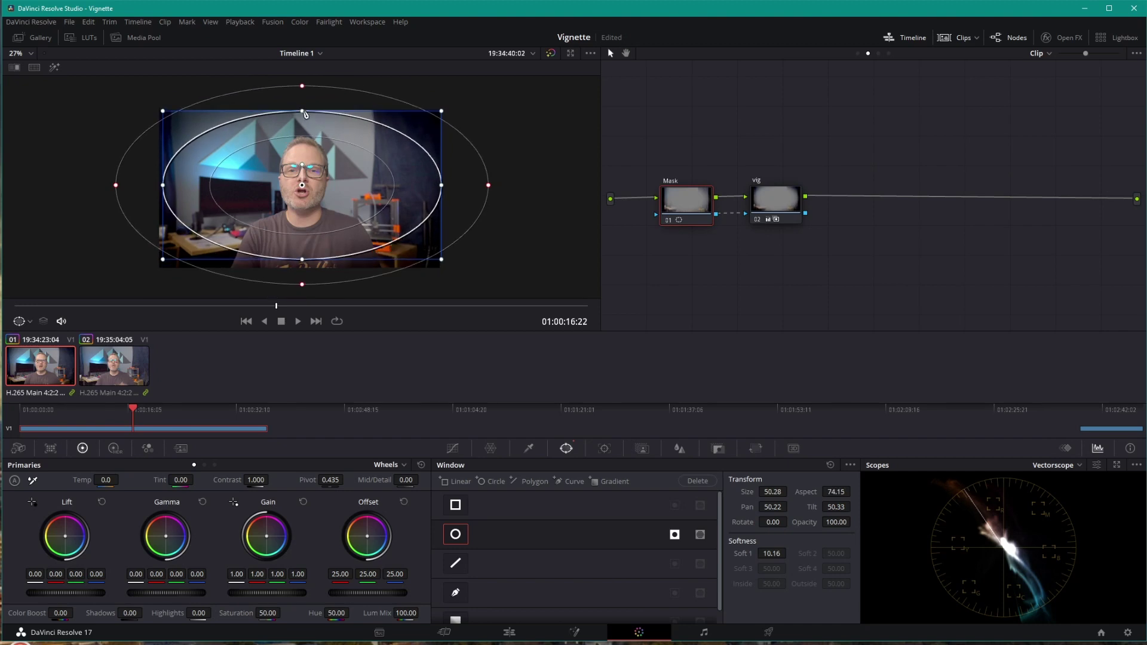
{"action": "left_click_drag", "start_coordinate": [443, 263], "coordinate": [424, 257]}
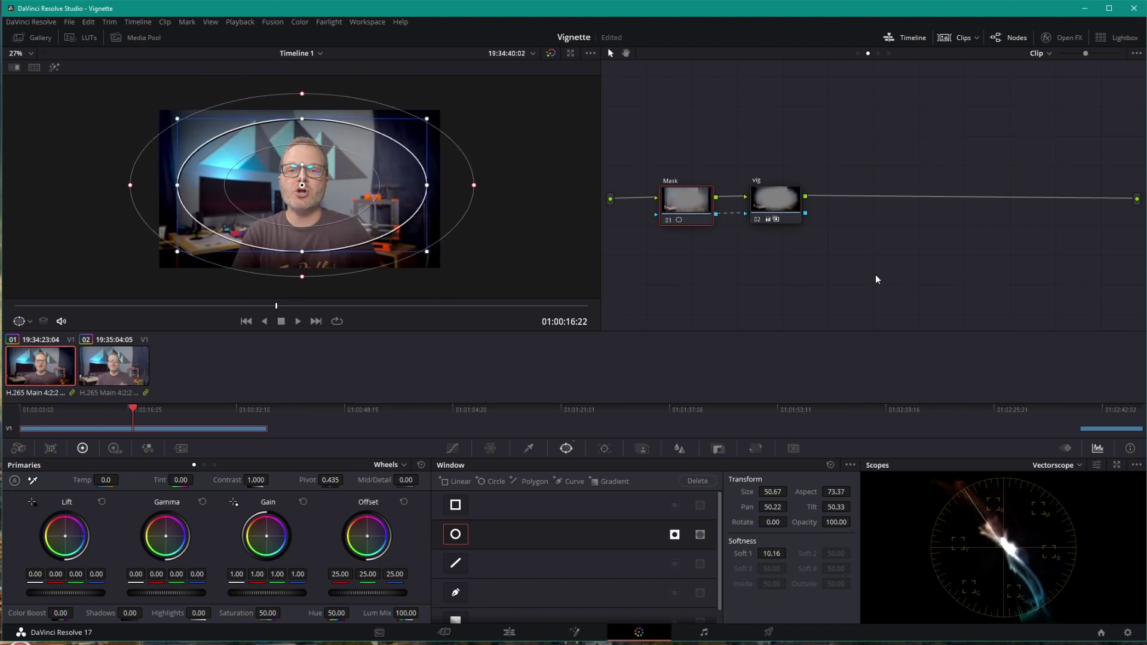
{"action": "left_click", "coordinate": [772, 202]}
Add serial node 03 and raise the vig Offset, toggling the Mask node's input to compare.
{"action": "key", "text": "alt+s"}
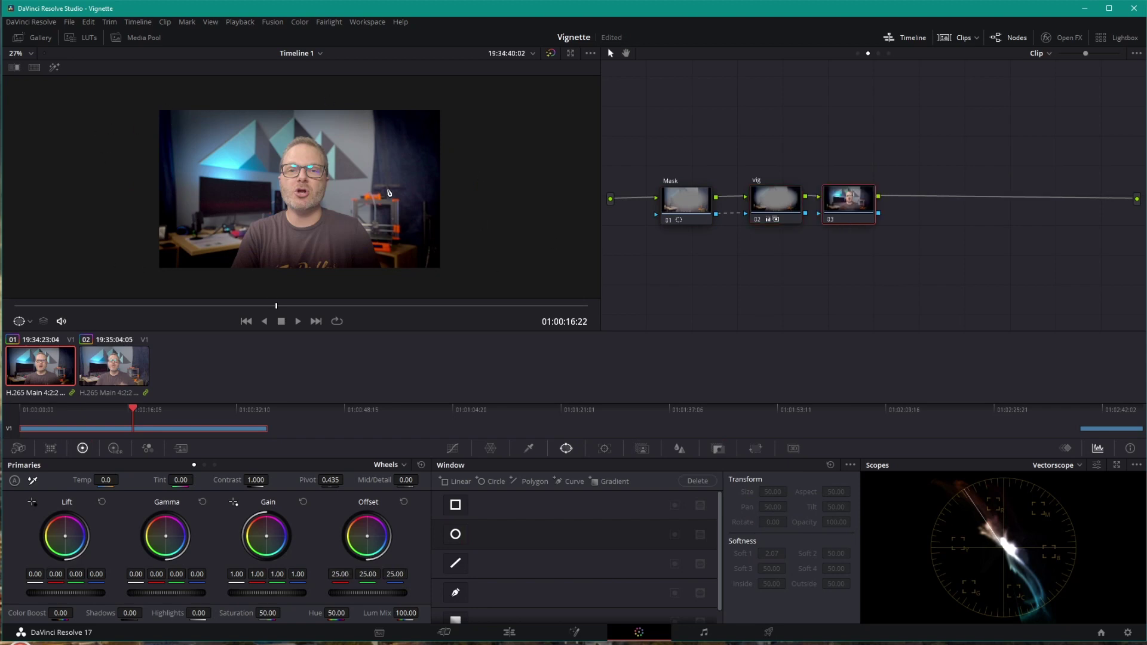
{"action": "left_click", "coordinate": [762, 202]}
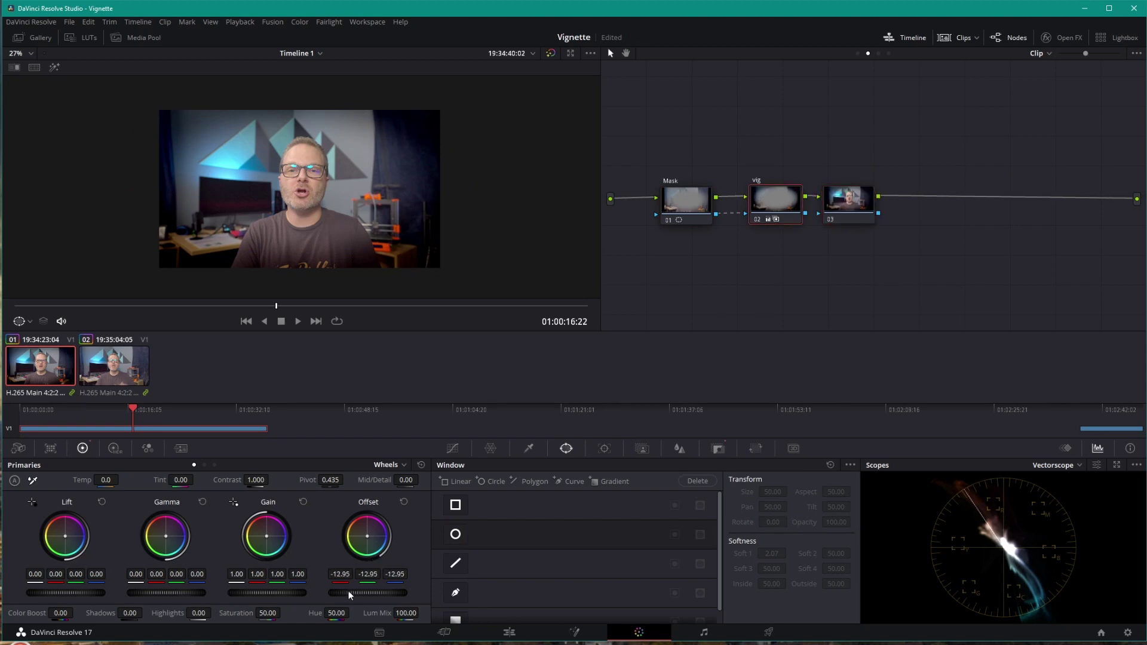
{"action": "left_click_drag", "start_coordinate": [367, 592], "coordinate": [394, 593]}
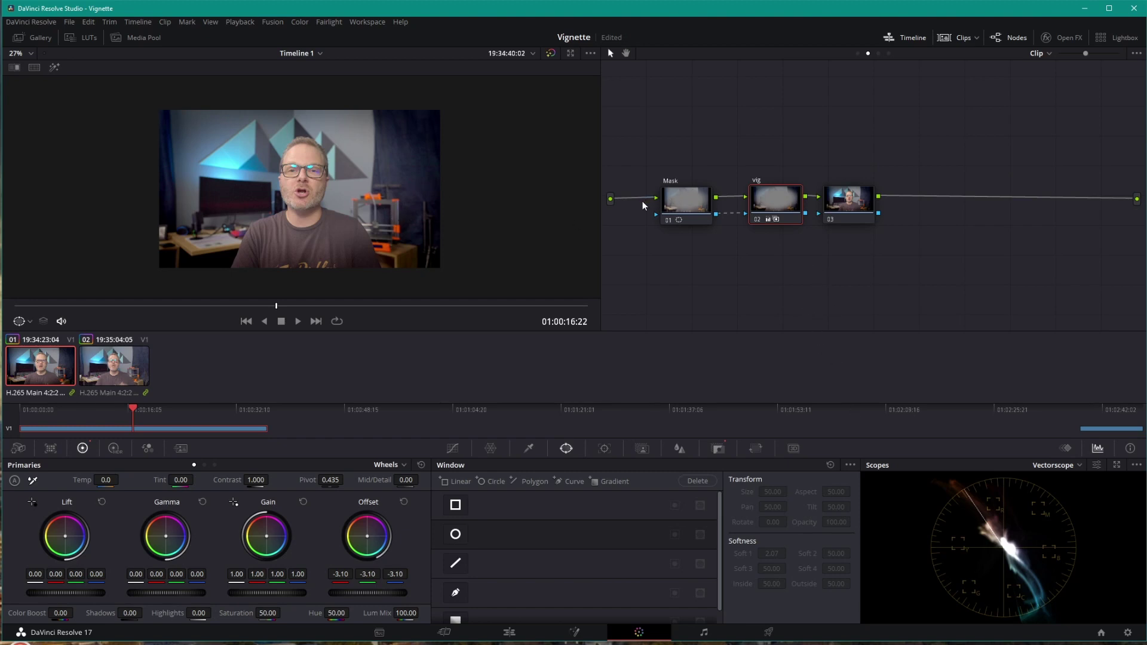
{"action": "left_click_drag", "start_coordinate": [656, 199], "coordinate": [1029, 325]}
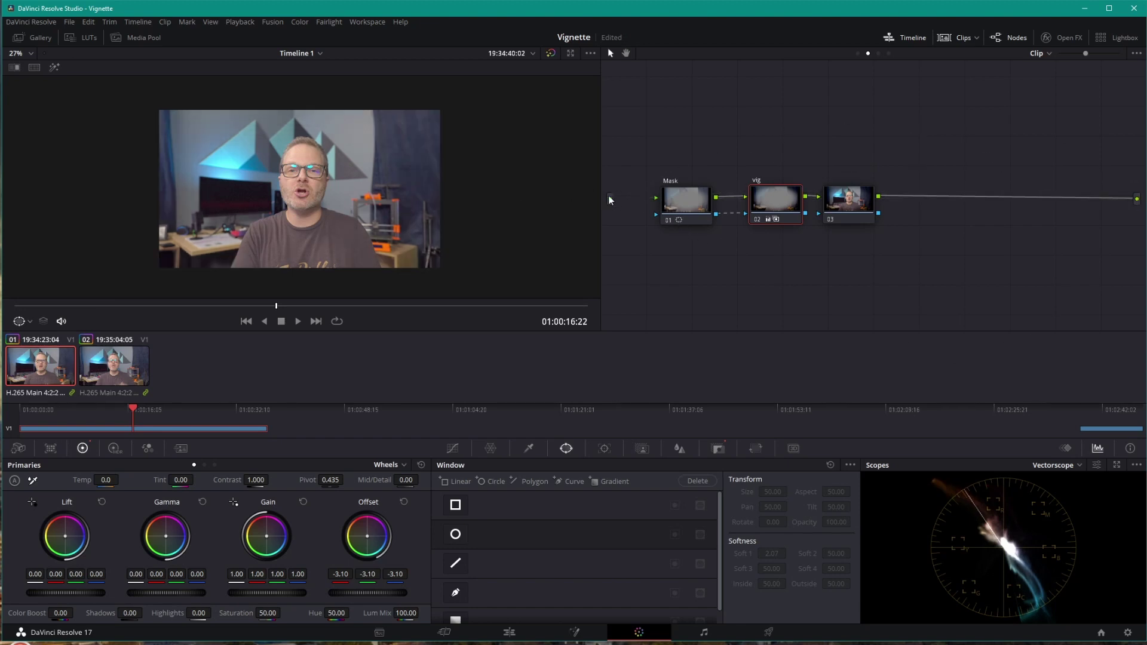
{"action": "left_click_drag", "start_coordinate": [610, 200], "coordinate": [656, 198]}
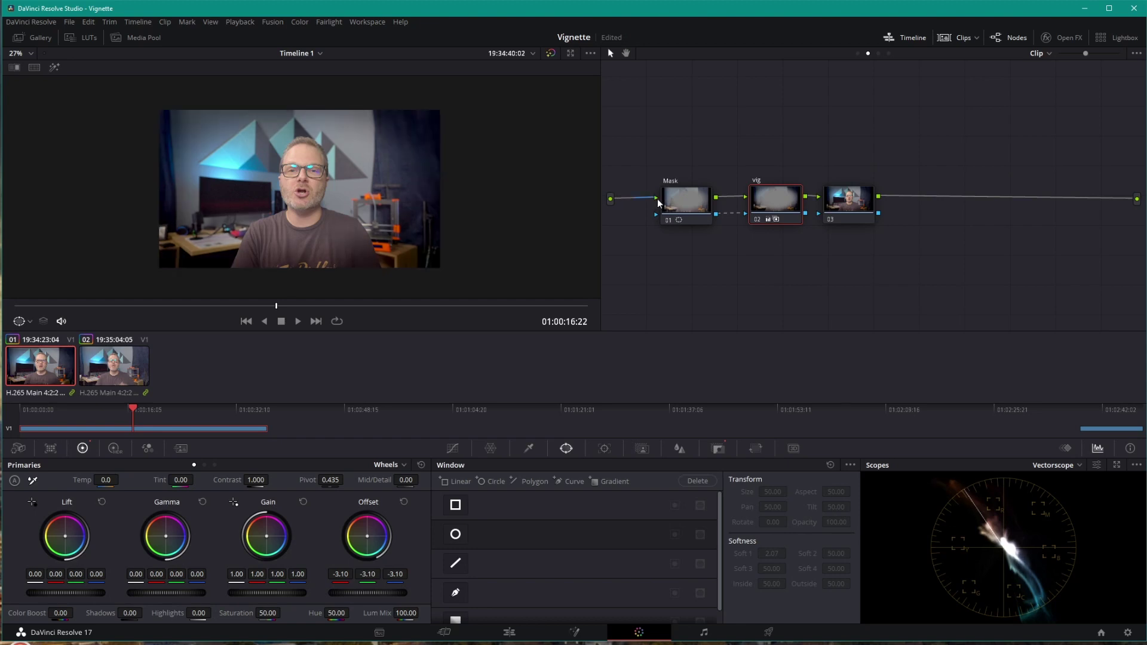
Set the vig Offset to 2.75 and compare by disconnecting and reconnecting the Mask input.
{"action": "left_click_drag", "start_coordinate": [782, 219], "coordinate": [778, 218]}
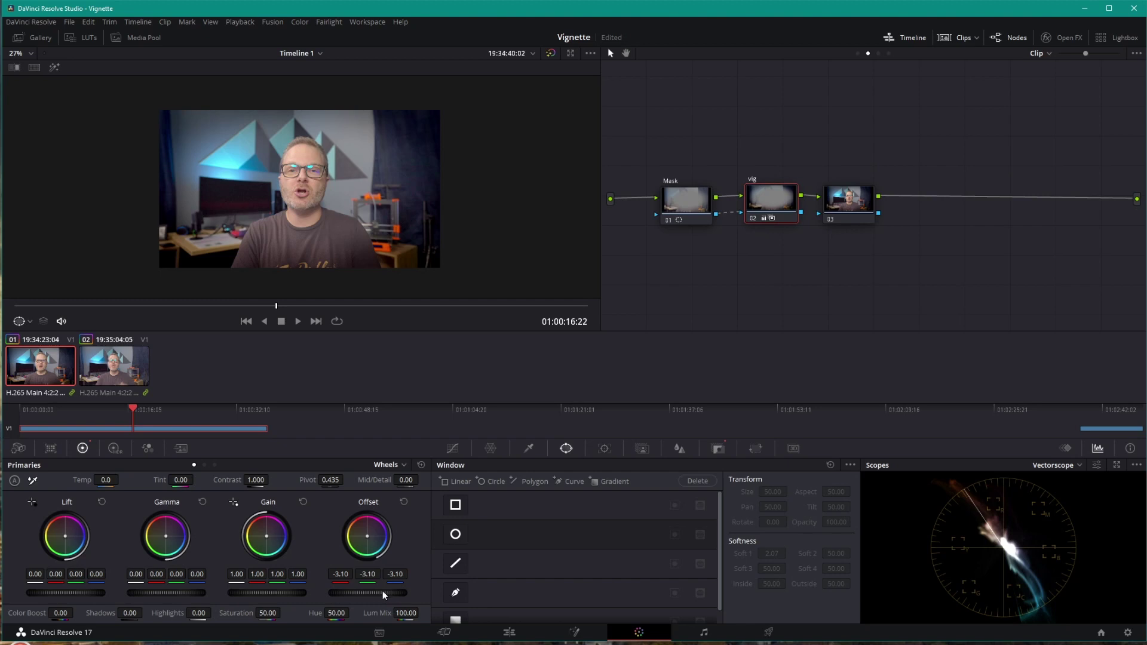
{"action": "left_click_drag", "start_coordinate": [358, 593], "coordinate": [407, 592]}
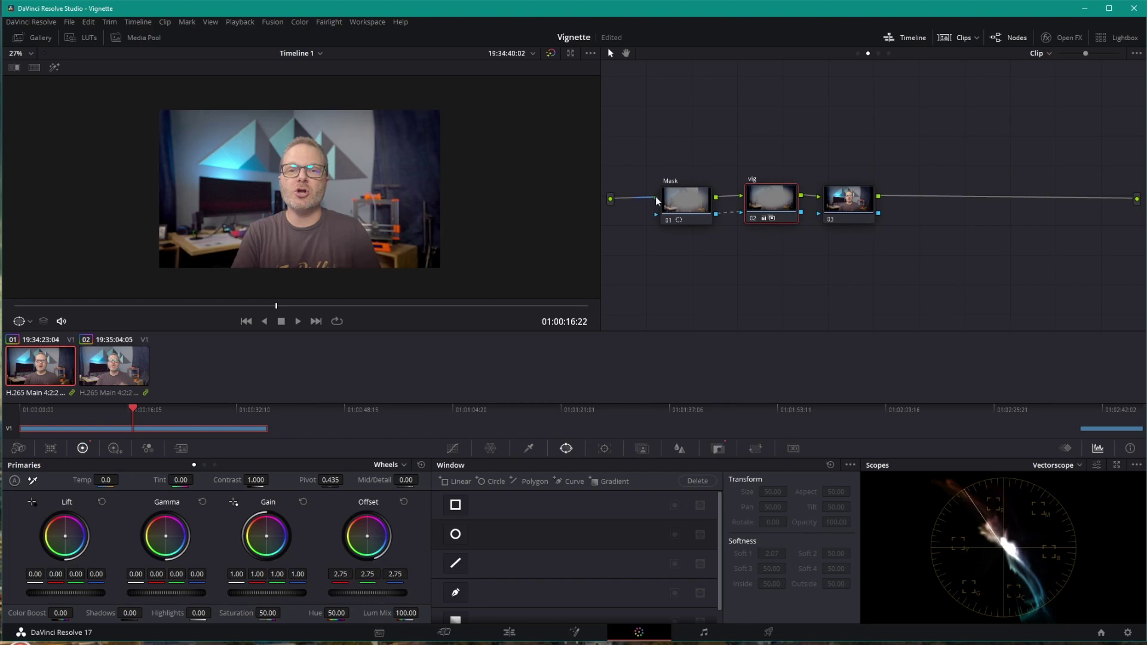
{"action": "left_click_drag", "start_coordinate": [656, 200], "coordinate": [639, 130]}
{"action": "left_click_drag", "start_coordinate": [610, 198], "coordinate": [657, 198]}
Try warming the vig node's Offset colour and darkening its Lift.
{"action": "left_click", "coordinate": [682, 201]}
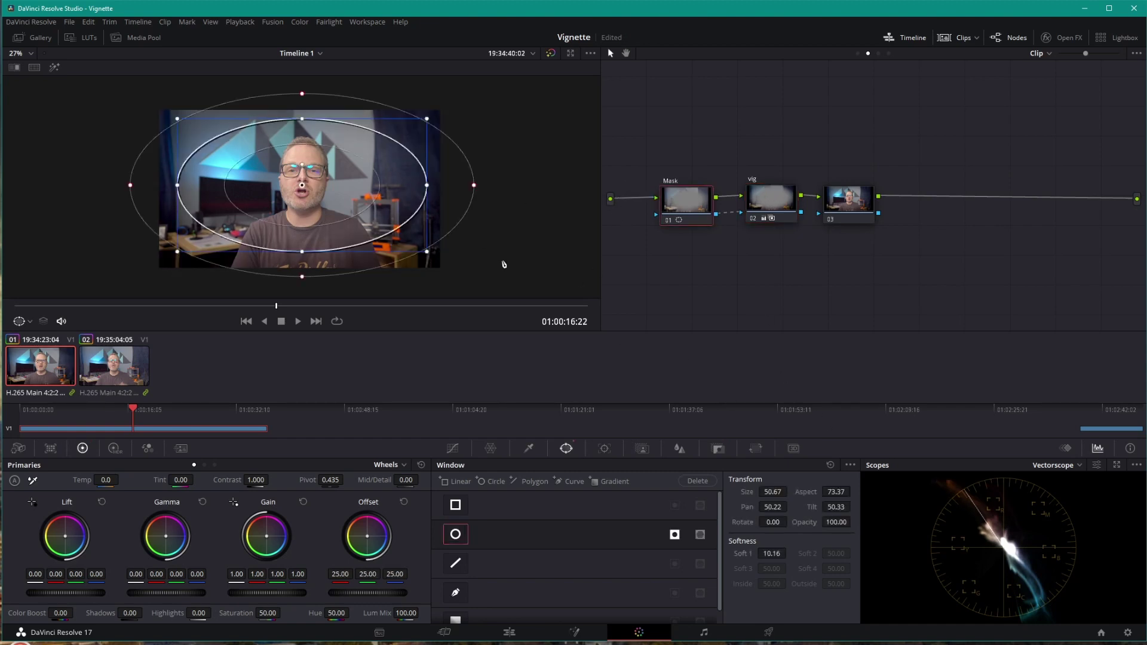
{"action": "left_click", "coordinate": [779, 197]}
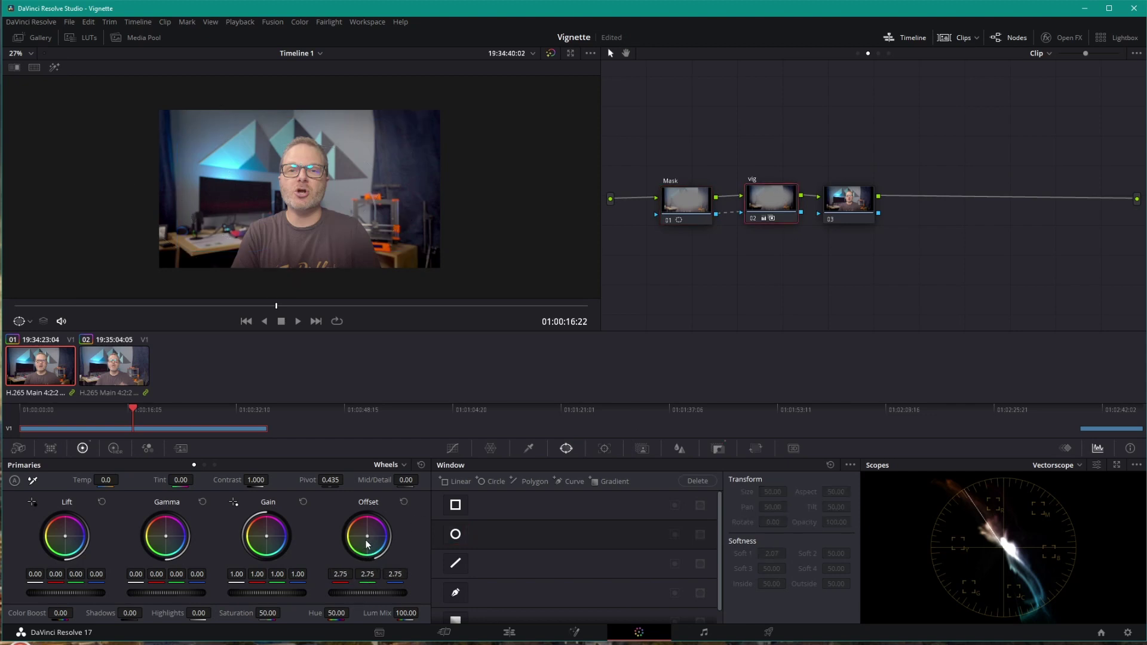
{"action": "mouse_move", "coordinate": [369, 540]}
{"action": "left_mouse_down"}
{"action": "mouse_move", "coordinate": [376, 518]}
{"action": "mouse_move", "coordinate": [356, 521]}
{"action": "mouse_move", "coordinate": [353, 546]}
{"action": "mouse_move", "coordinate": [378, 549]}
{"action": "mouse_move", "coordinate": [352, 523]}
{"action": "mouse_move", "coordinate": [356, 546]}
{"action": "mouse_move", "coordinate": [366, 538]}
{"action": "left_mouse_up"}
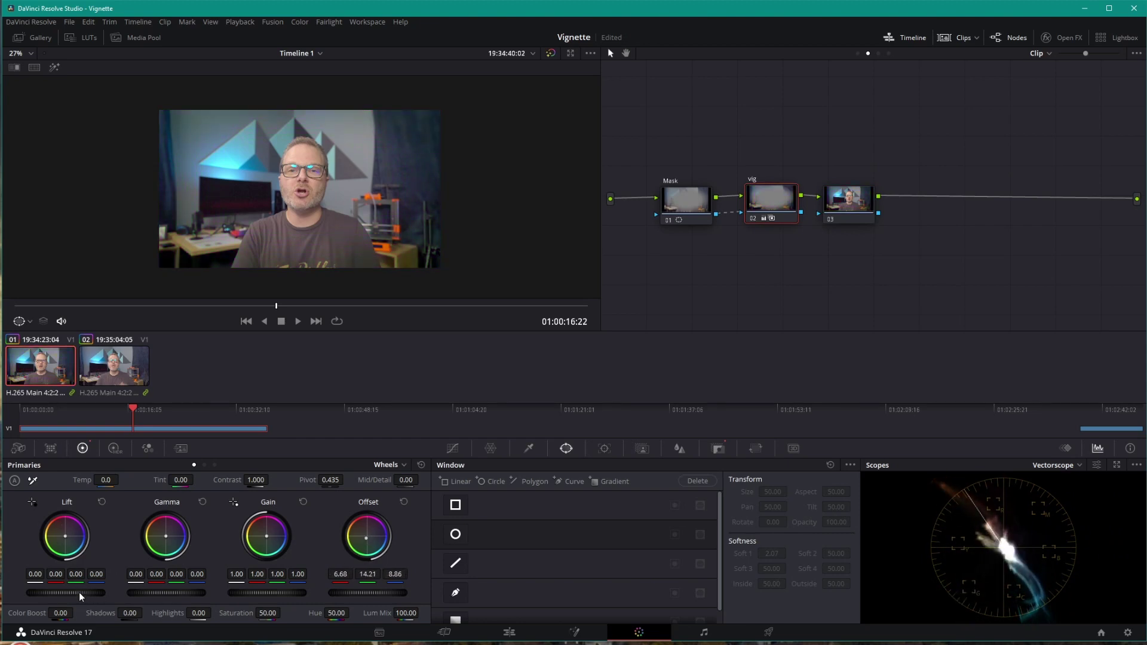
{"action": "mouse_move", "coordinate": [81, 596]}
{"action": "left_mouse_down"}
{"action": "mouse_move", "coordinate": [48, 596]}
{"action": "mouse_move", "coordinate": [95, 595]}
{"action": "mouse_move", "coordinate": [71, 596]}
{"action": "mouse_move", "coordinate": [81, 595]}
{"action": "left_mouse_up"}
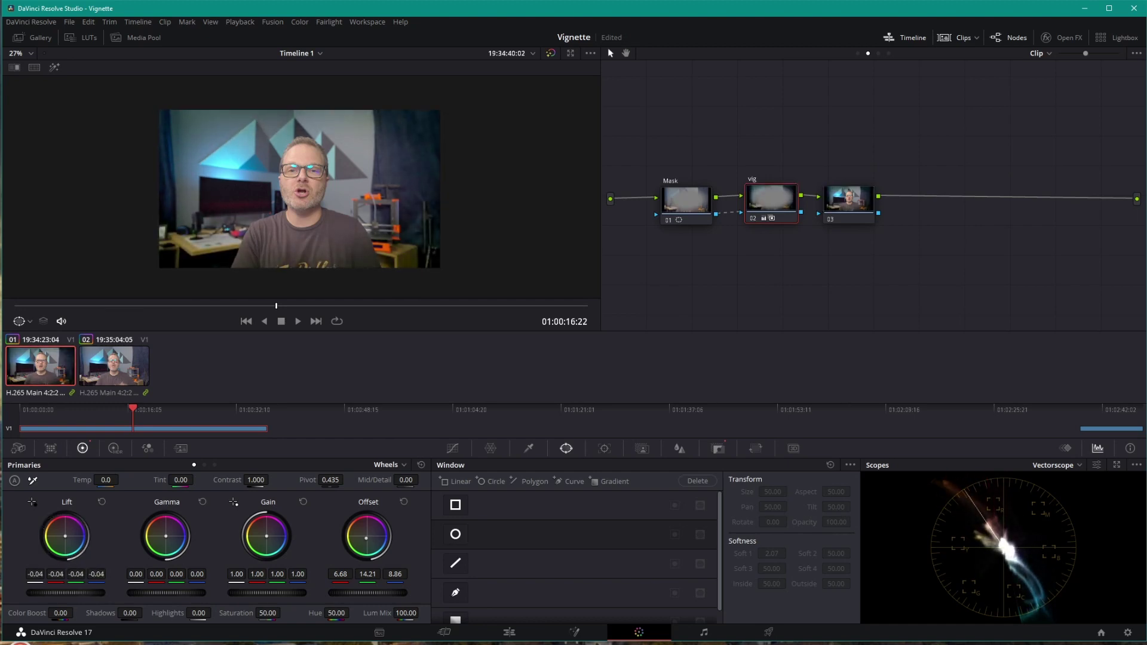
Reset Offset and Lift, then lower Offset to 1.75 for a subtle neutral vignette.
{"action": "left_click", "coordinate": [404, 502]}
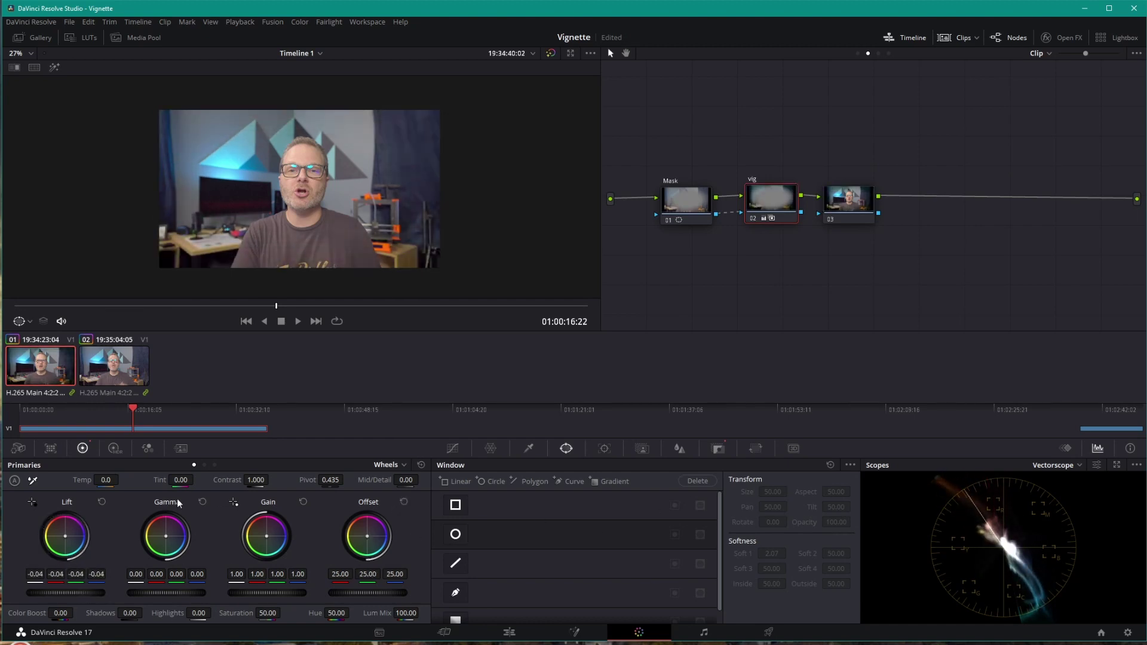
{"action": "left_click", "coordinate": [101, 502]}
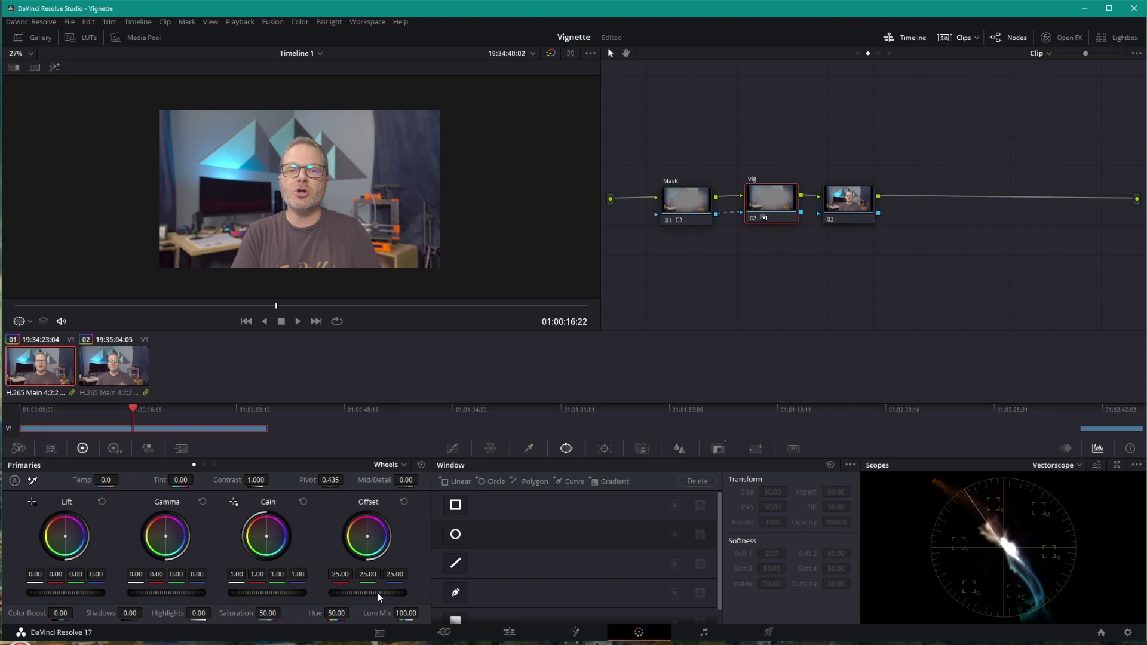
{"action": "left_click_drag", "start_coordinate": [367, 593], "coordinate": [324, 592]}
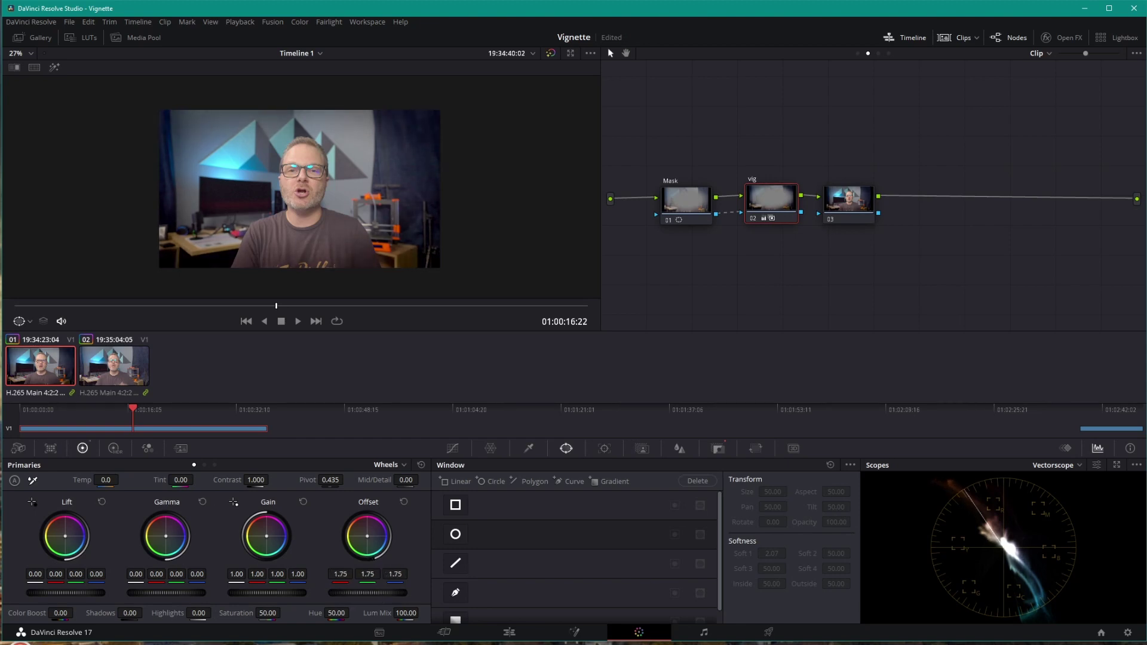
{"action": "left_click_drag", "start_coordinate": [775, 199], "coordinate": [770, 199]}
{"action": "left_click_drag", "start_coordinate": [870, 210], "coordinate": [859, 205]}
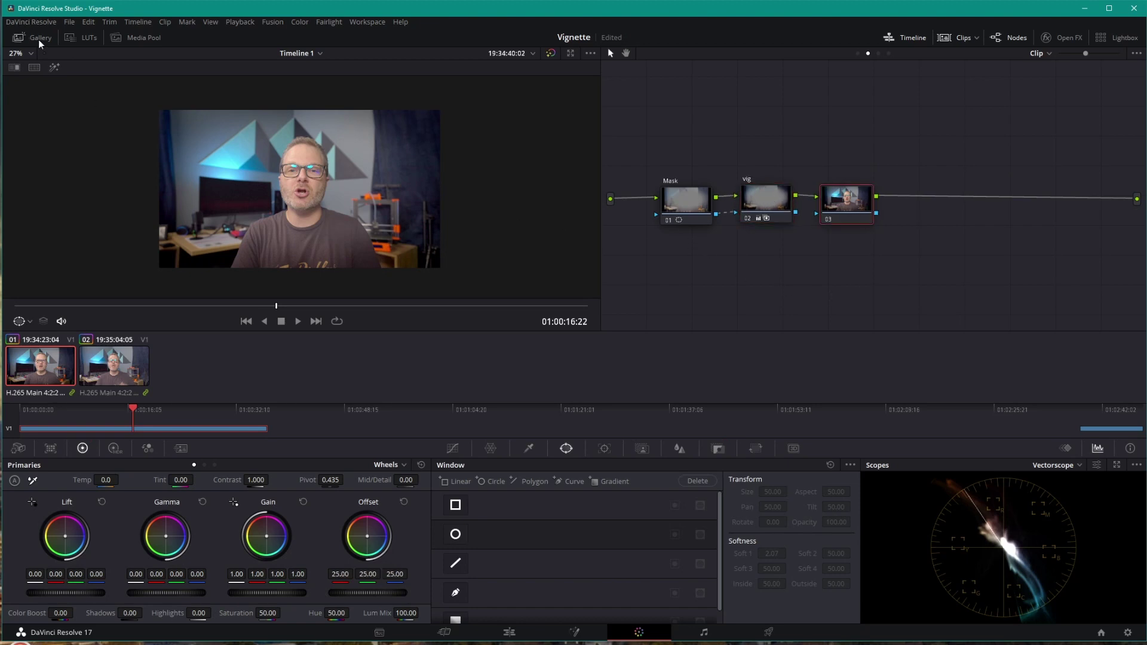
{"action": "left_click", "coordinate": [21, 37]}
Grab gallery still 1.1.1 of the vignette grade.
{"action": "key", "text": "ctrl+alt+g"}
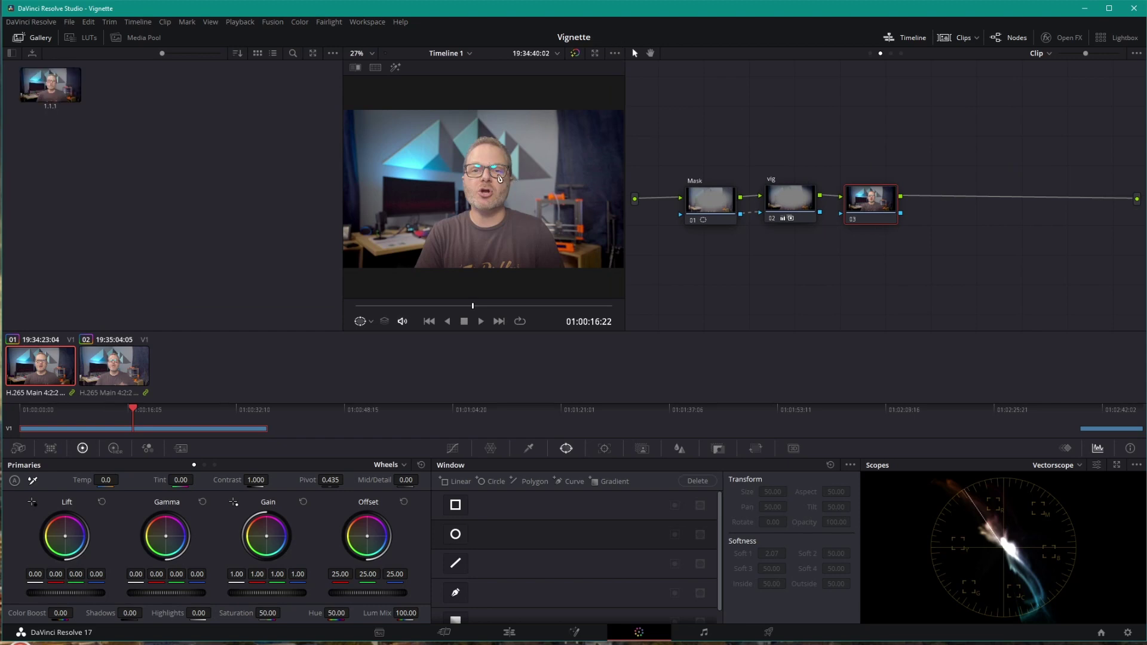
{"action": "right_click", "coordinate": [498, 174]}
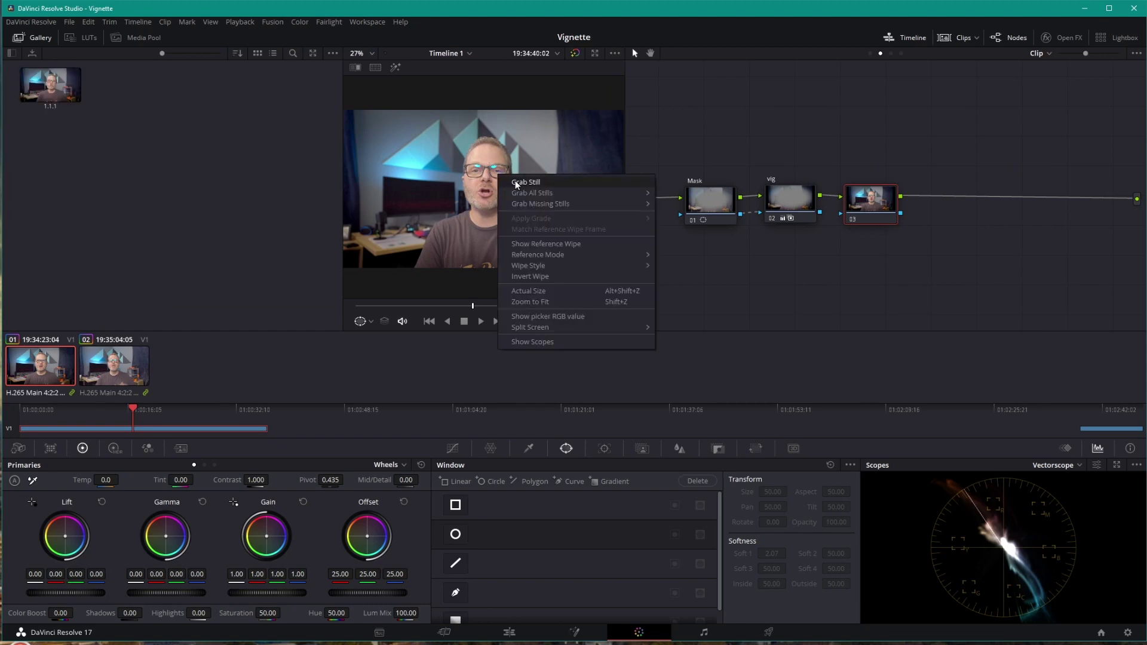
{"action": "left_click", "coordinate": [128, 205]}
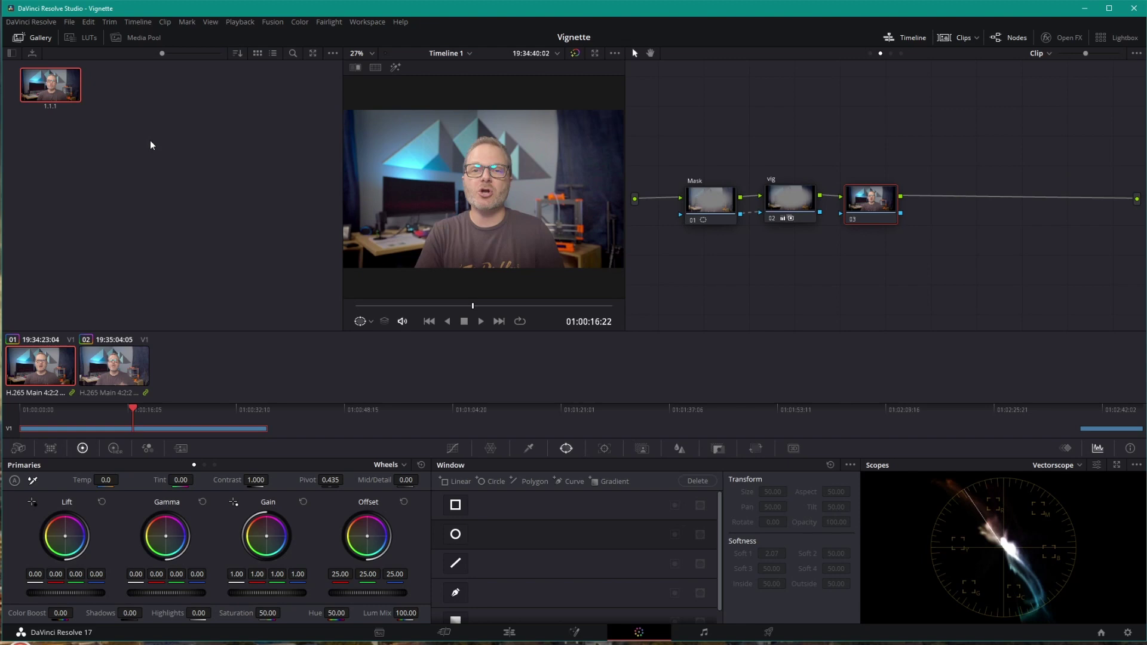
Apply still 1.1.1's grade to the second clip, then return to clip 01 and the Edit page.
{"action": "left_click", "coordinate": [120, 367]}
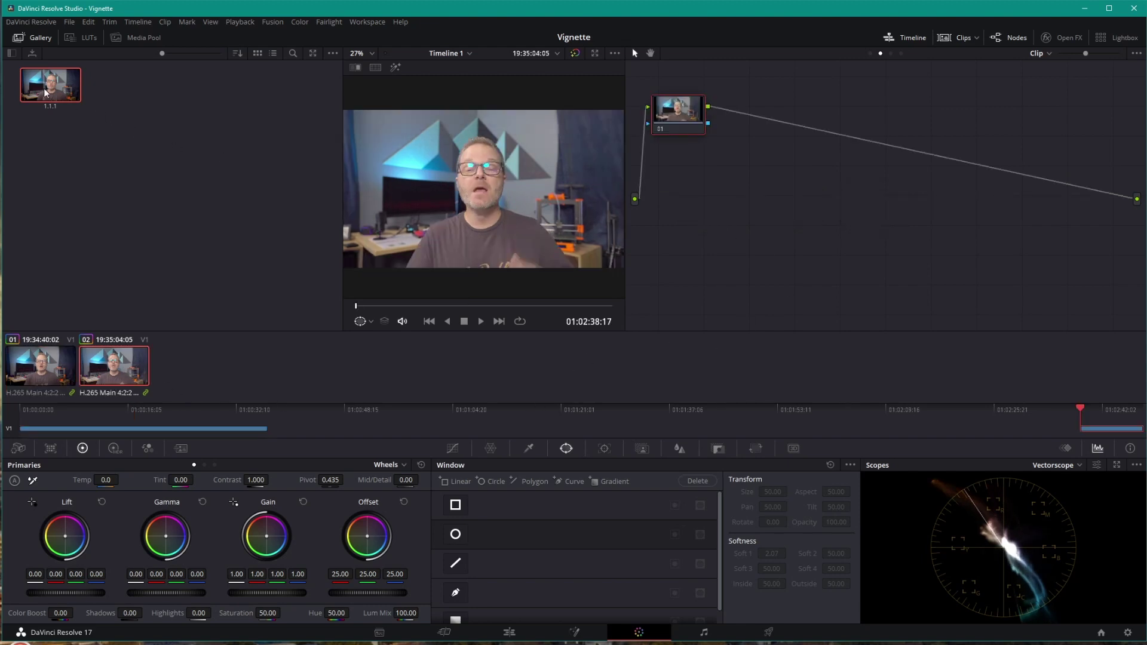
{"action": "left_click_drag", "start_coordinate": [51, 83], "coordinate": [542, 84]}
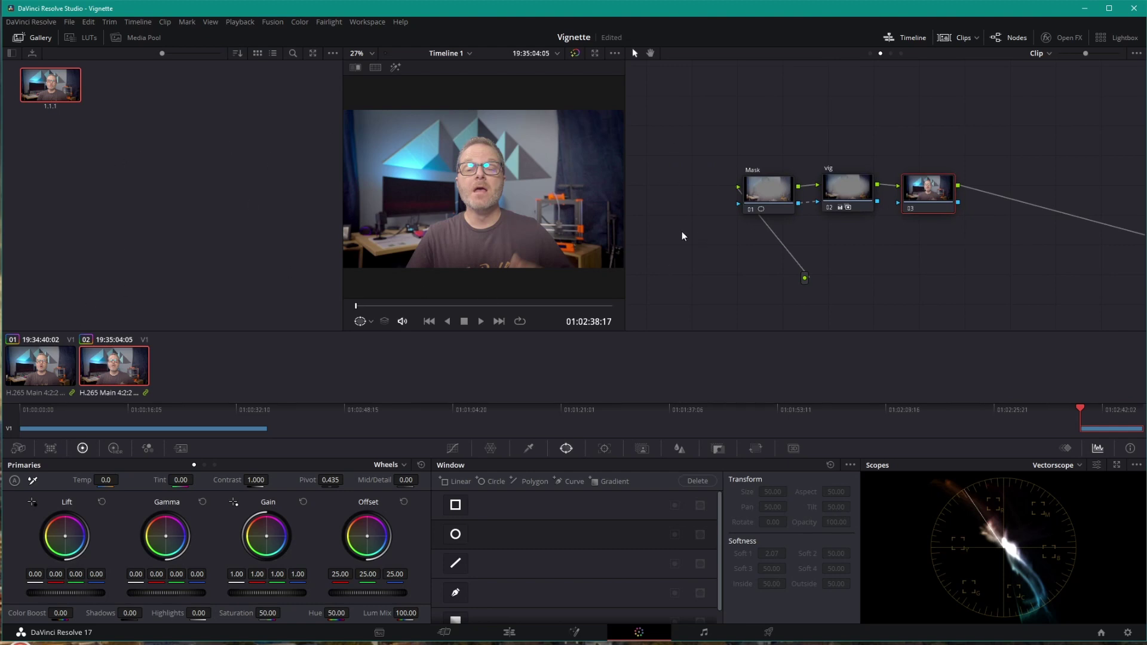
{"action": "left_click", "coordinate": [43, 364]}
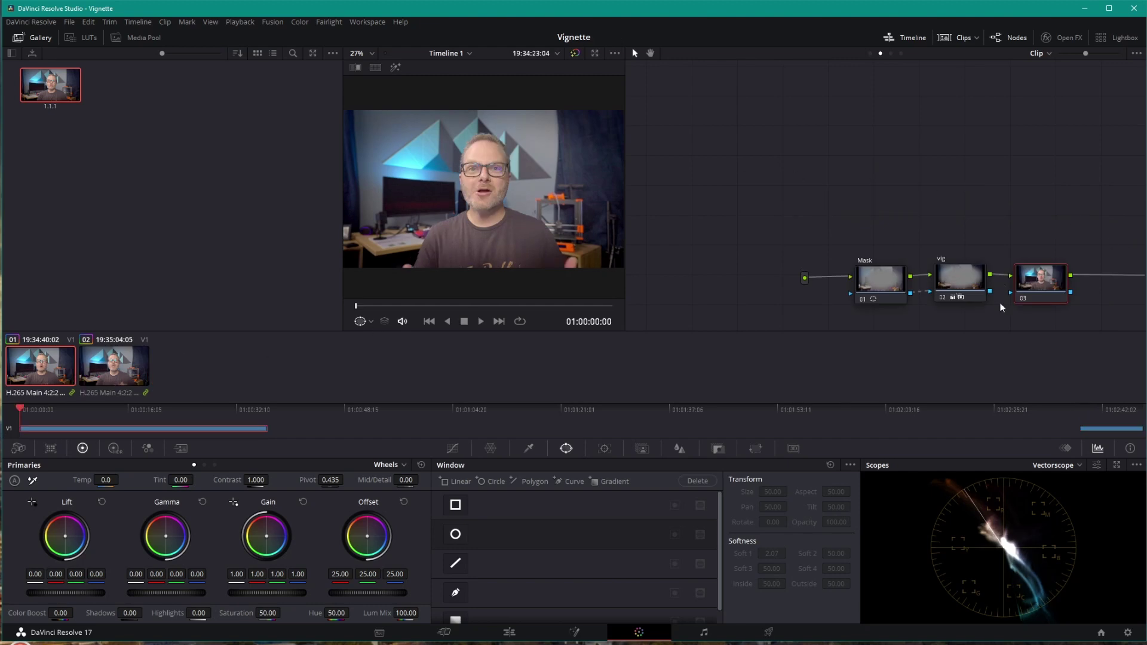
{"action": "key", "text": "shift+4"}
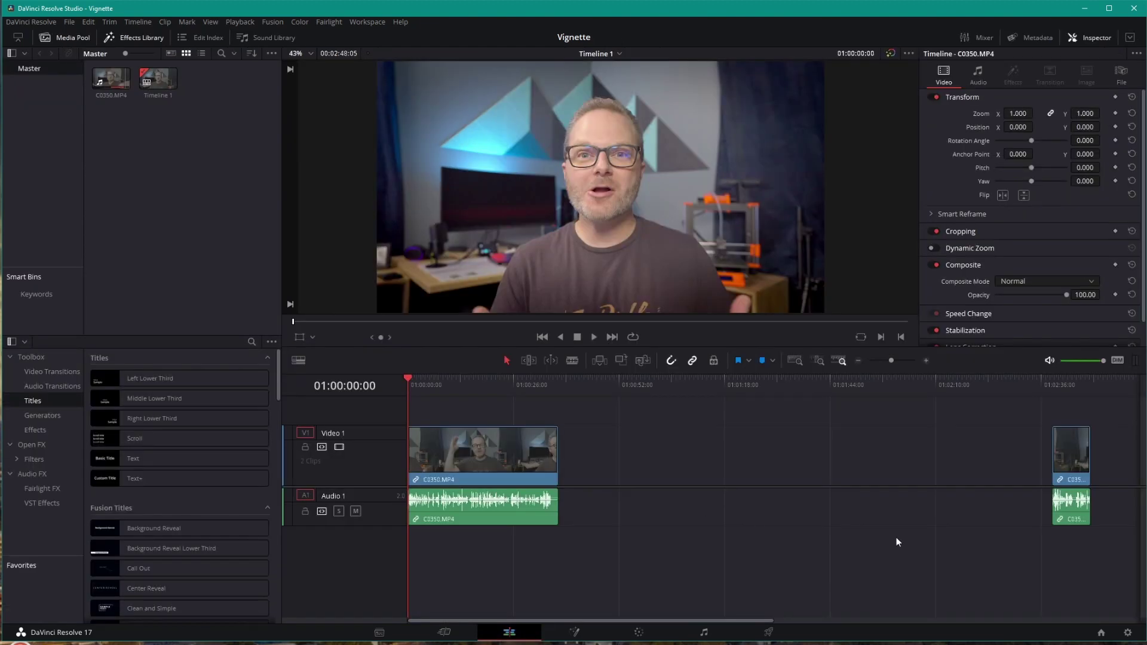